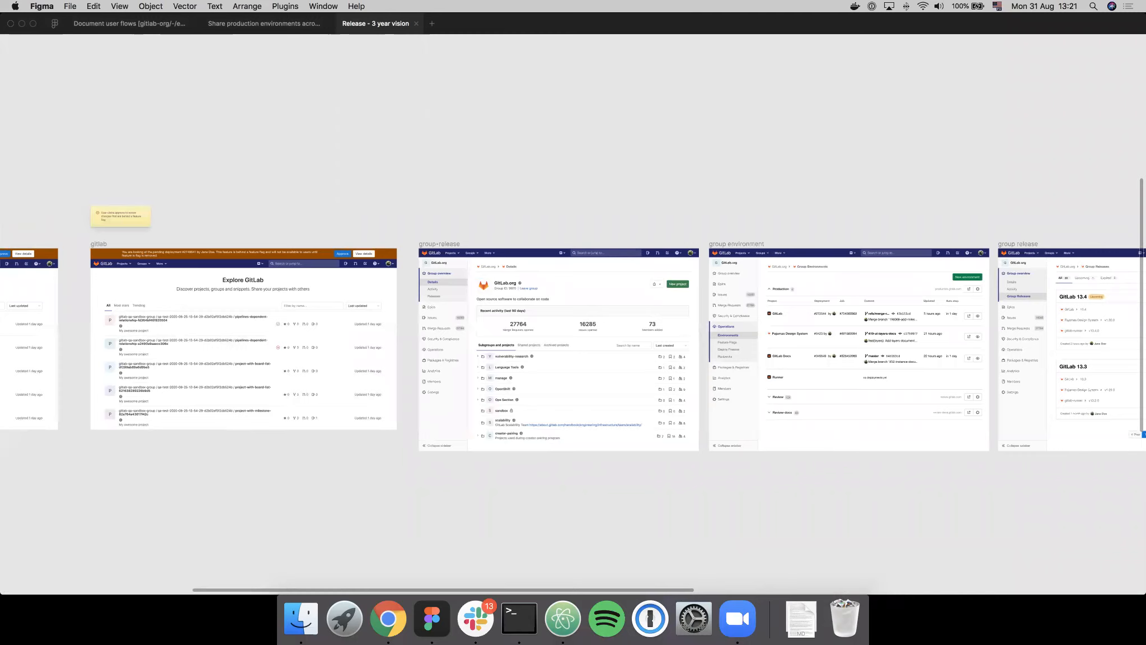
# - Examine the start of Flow B, including the email--approve-deployment frame and the first gitlab frame
pyautogui.hscroll(-10, 241, 256)
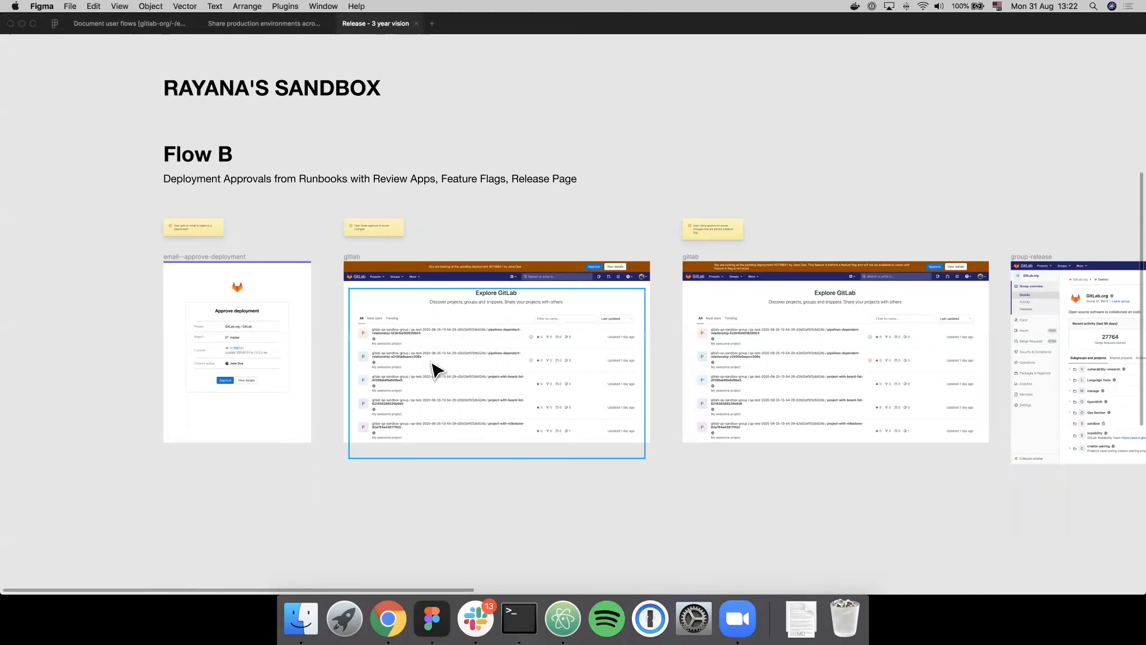
pyautogui.scroll(3, 267, 292)
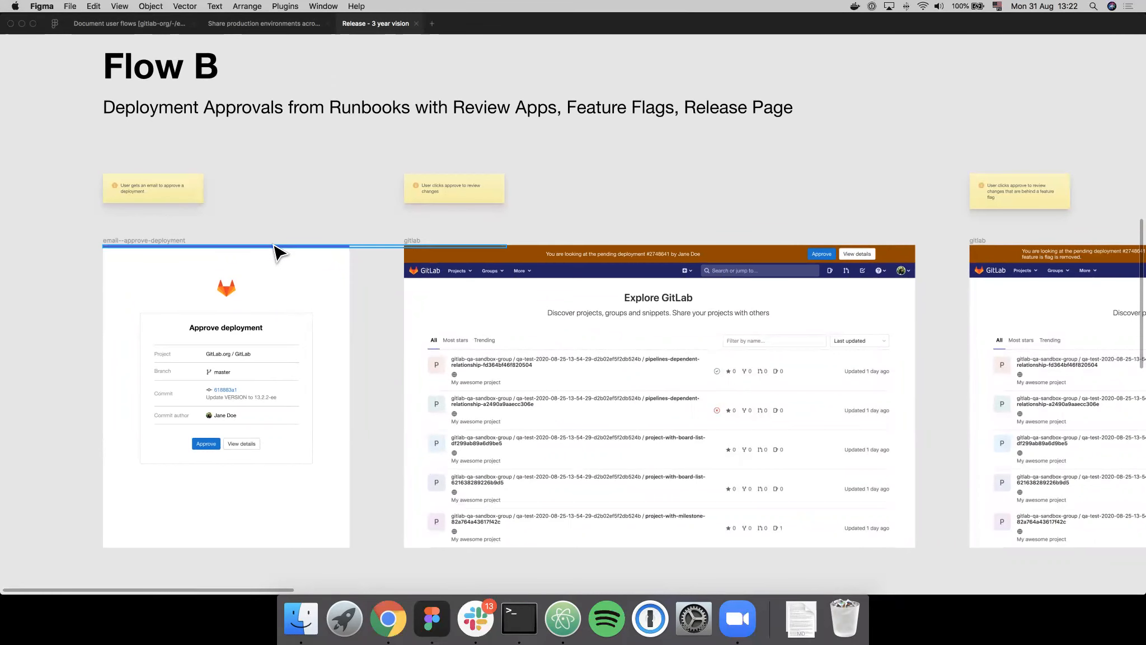
pyautogui.scroll(-2, 280, 252)
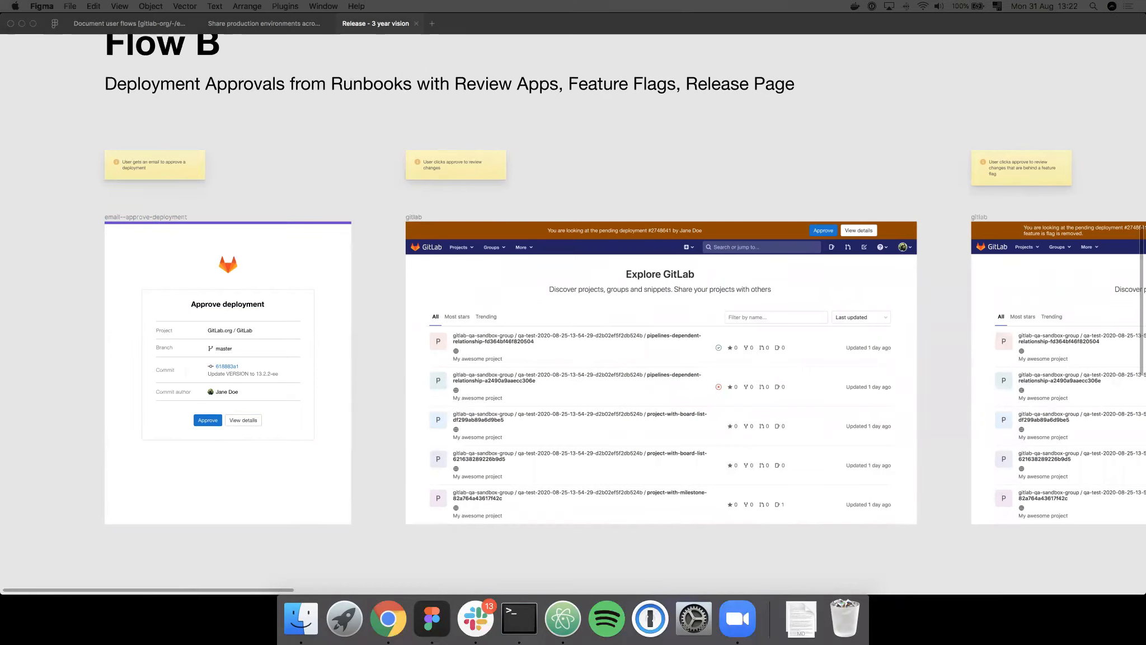
# - Switch to Chrome and read the Flow for Release Mock list in the Flow B issue, highlighting part of item 4
pyautogui.moveTo(86, 92); pyautogui.dragTo(1023, 32)
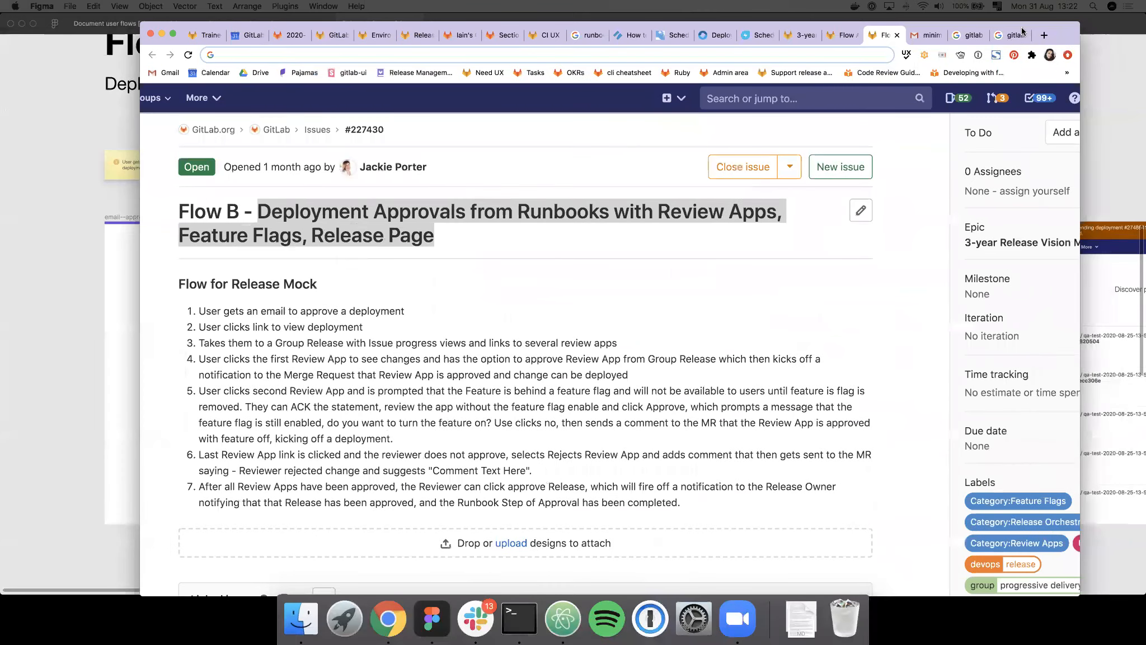
pyautogui.click(638, 330)
pyautogui.scroll(-1, 638, 330)
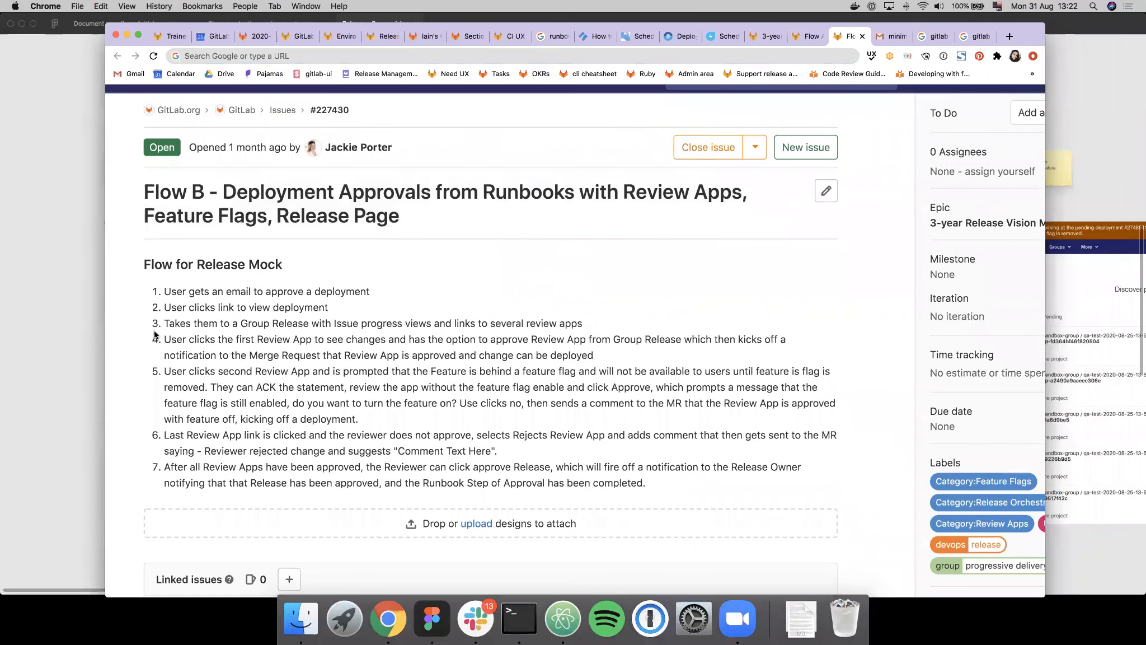
pyautogui.moveTo(163, 339); pyautogui.dragTo(401, 339)
pyautogui.click(379, 338)
pyautogui.moveTo(976, 26); pyautogui.dragTo(0, 73)
# - Back in Figma, examine the frames from the feature-flag gitlab screen through group environment, group release, deploy freeze and runbooks
pyautogui.hscroll(10, 485, 250)
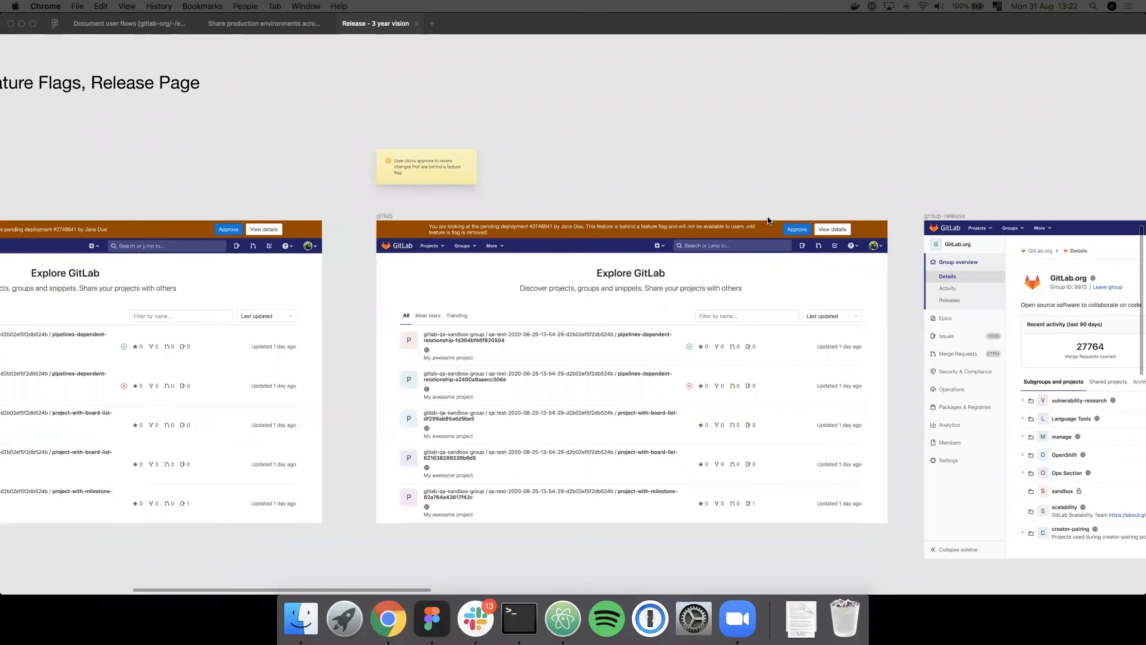
pyautogui.click(768, 188)
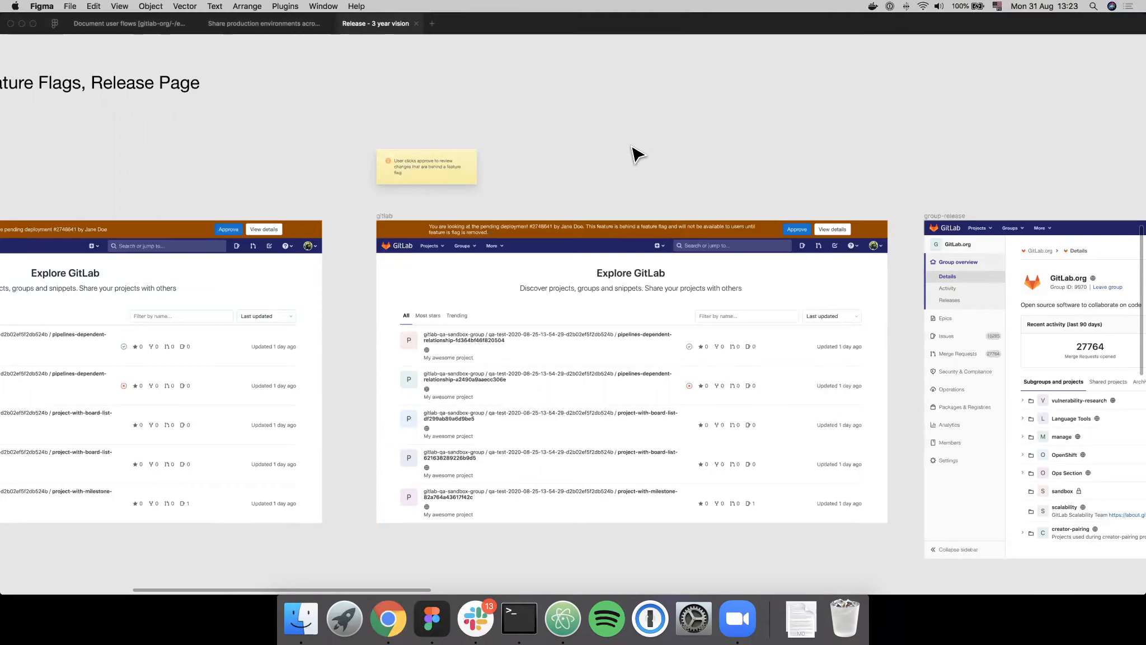
pyautogui.scroll(-5, 633, 151)
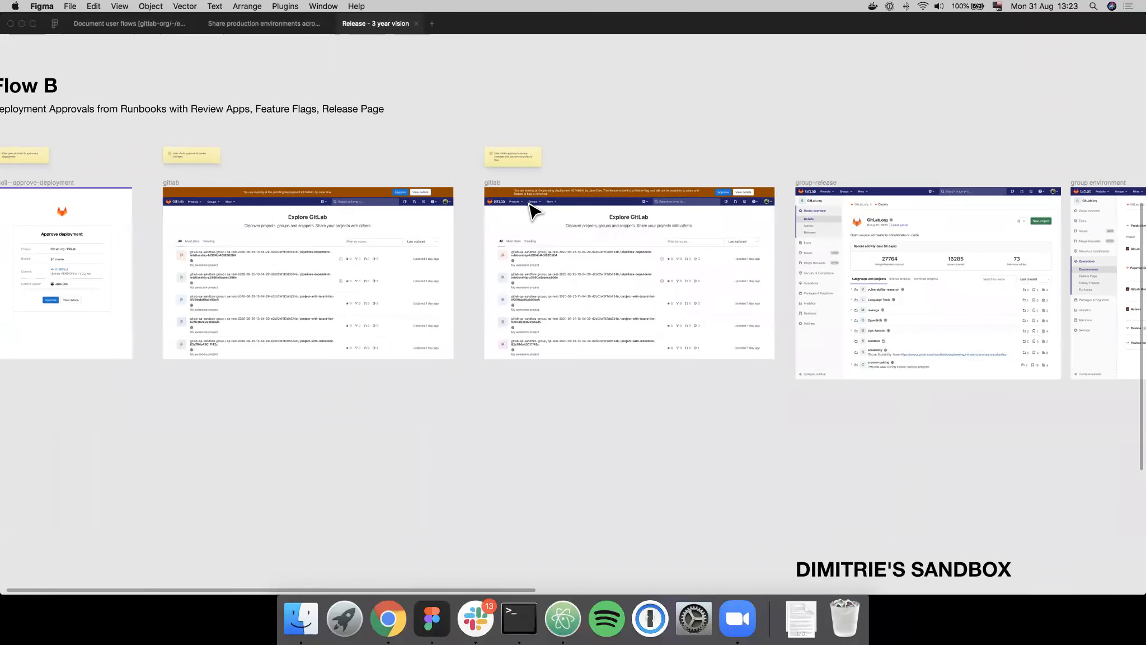
pyautogui.hscroll(6, 624, 169)
pyautogui.hscroll(6, 650, 167)
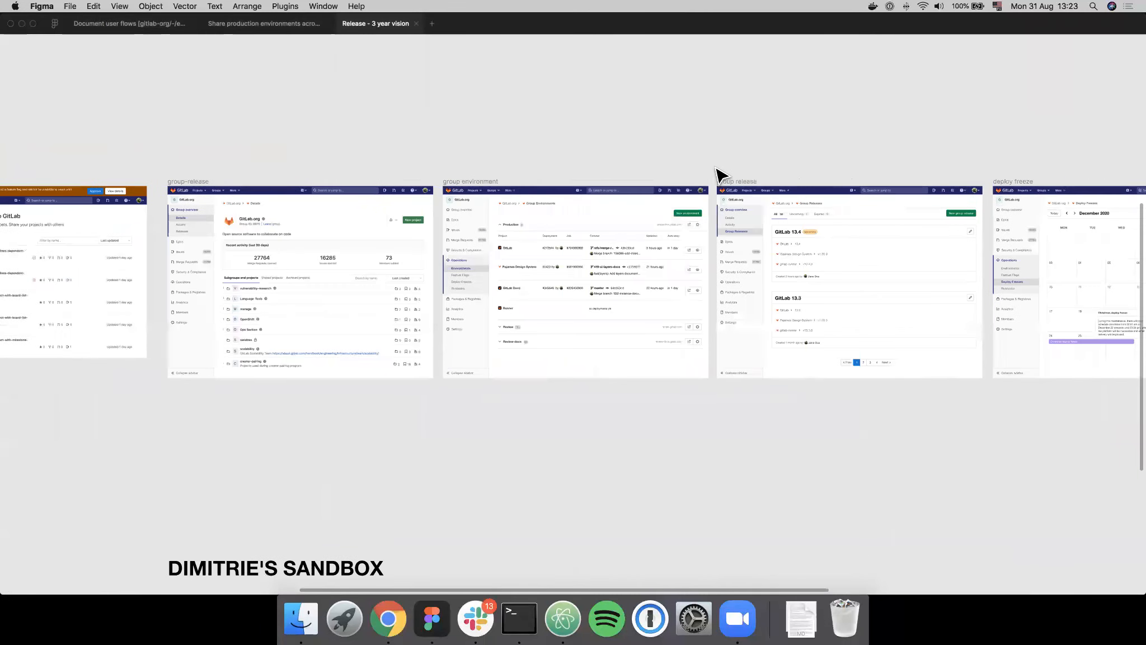
pyautogui.hscroll(2, 763, 143)
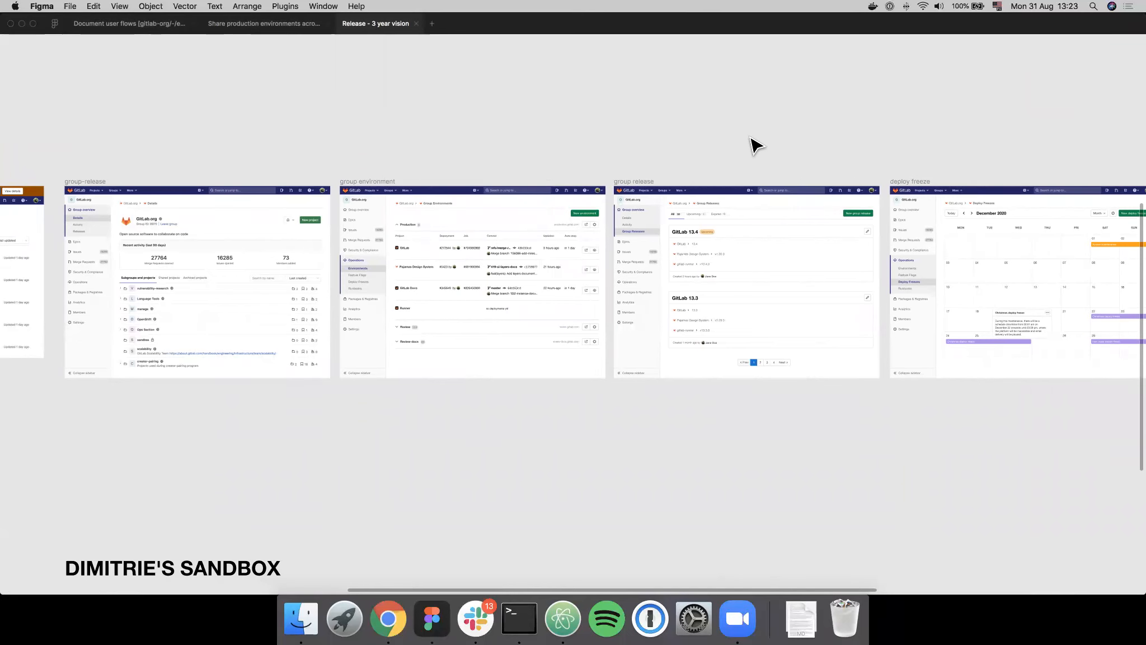
pyautogui.hscroll(5, 755, 145)
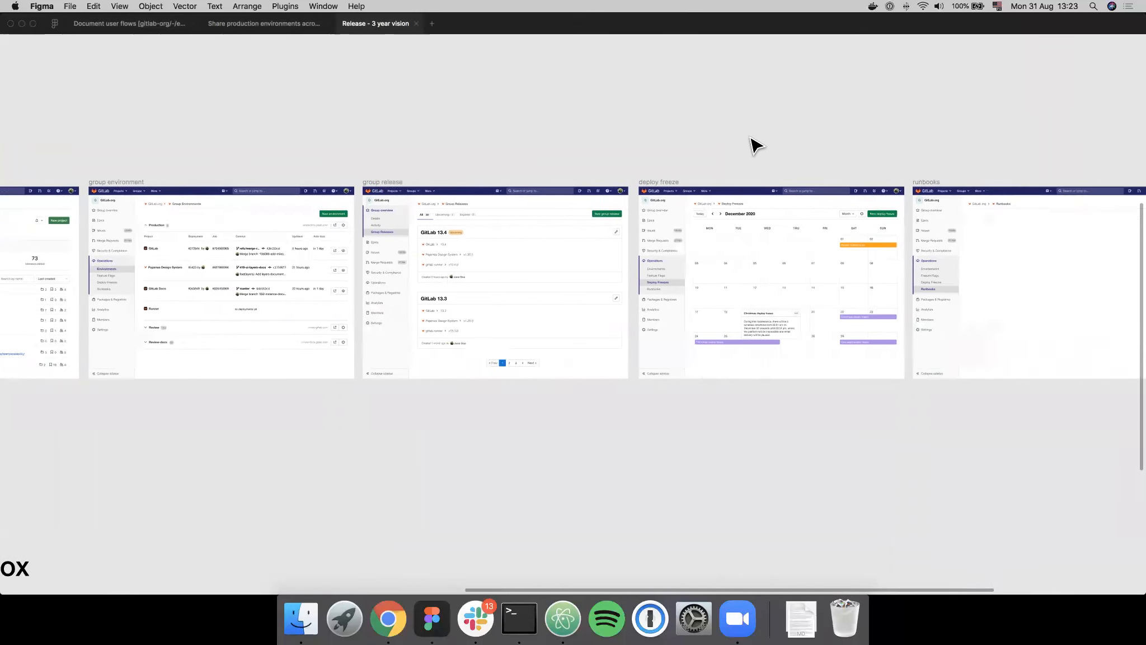
pyautogui.hscroll(1, 756, 145)
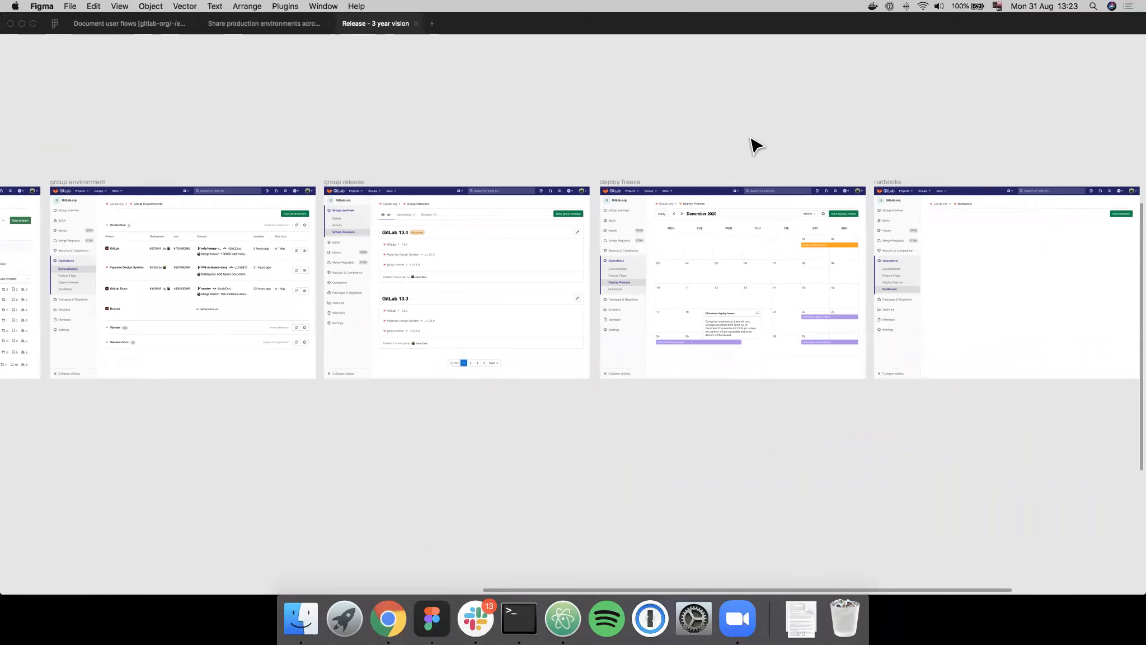
pyautogui.hscroll(-1, 755, 146)
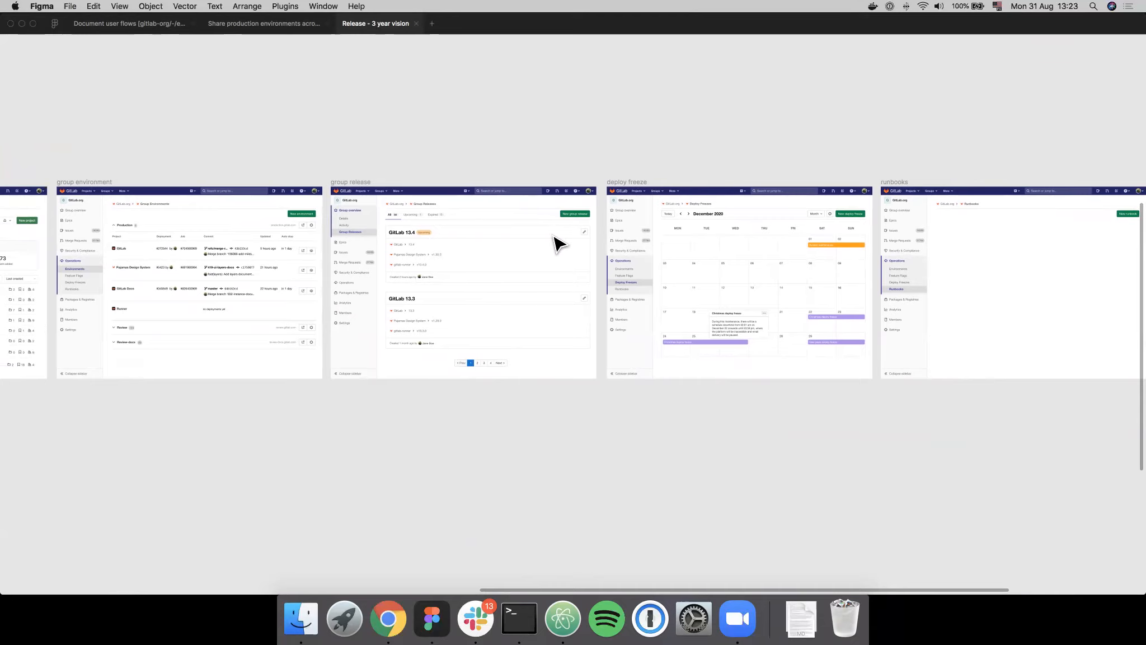
# - Return to the beginning of Flow B and examine the email--approve-deployment and gitlab frames with their sticky notes
pyautogui.hscroll(-4, 556, 244)
pyautogui.hscroll(-15, 553, 238)
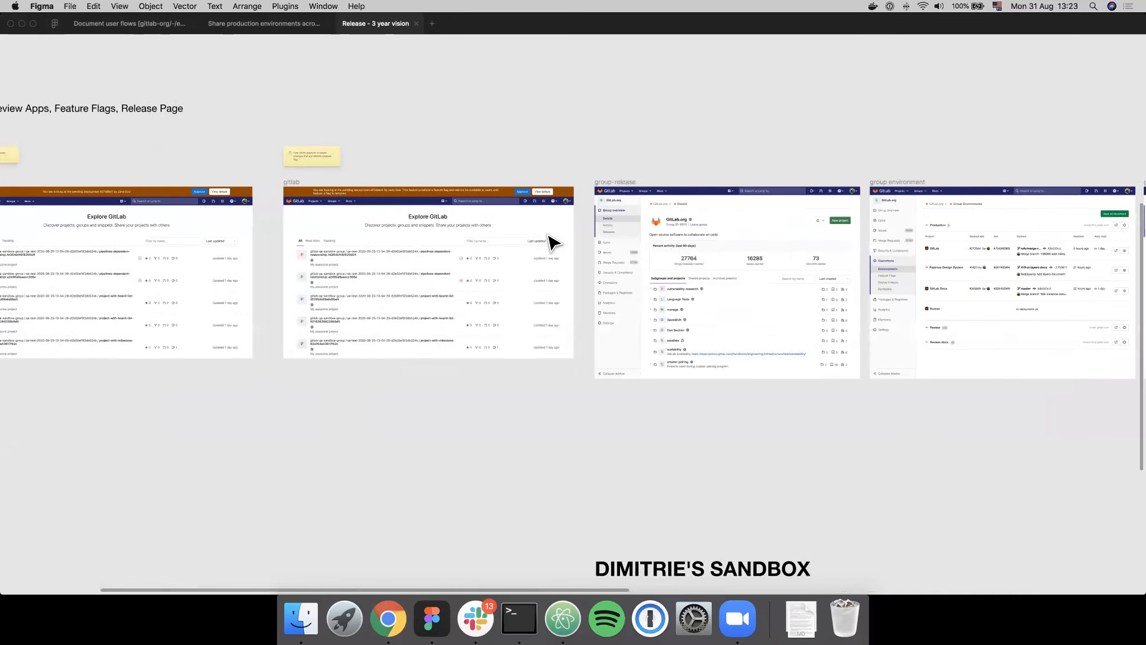
pyautogui.hscroll(-2, 551, 241)
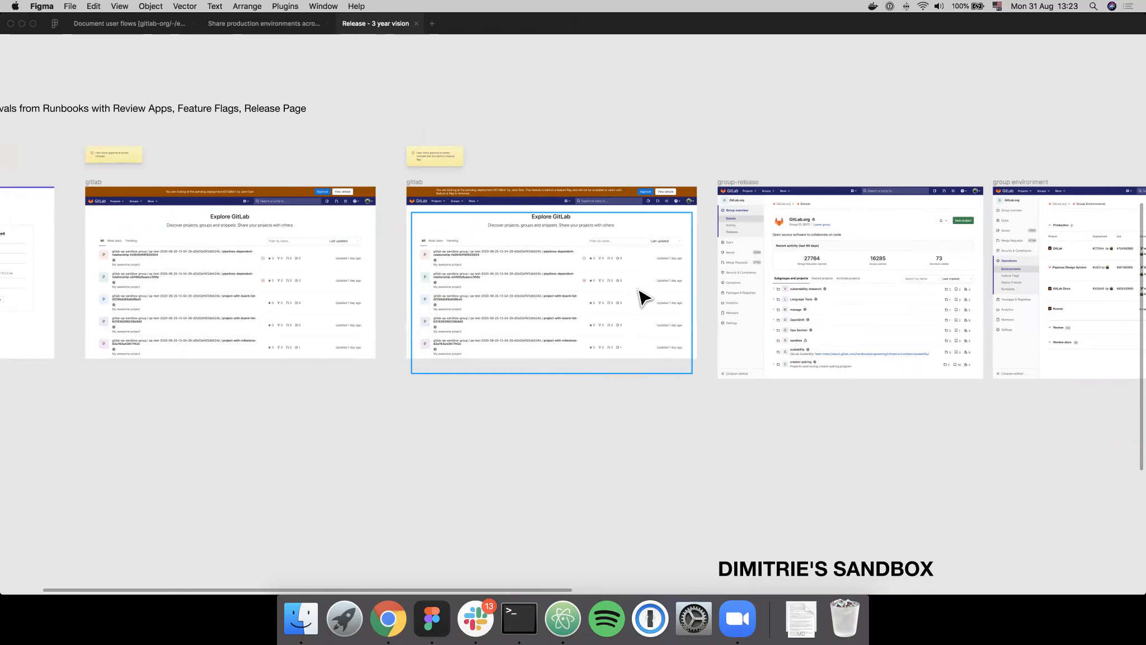
pyautogui.scroll(2, 456, 225)
pyautogui.hscroll(-8, 456, 225)
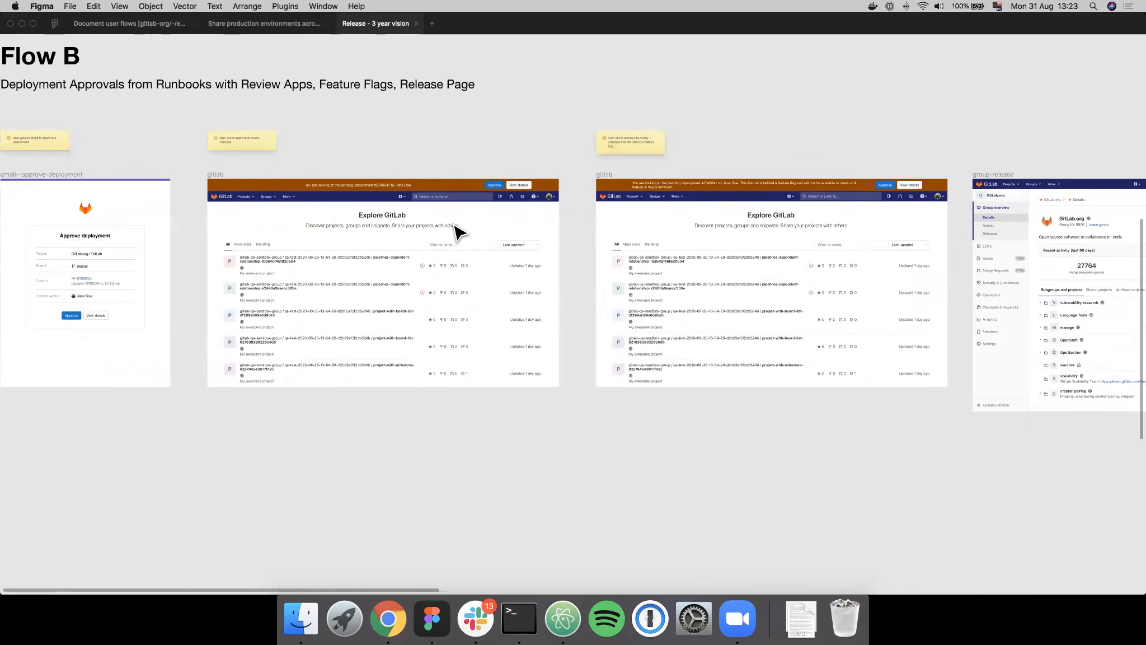
pyautogui.scroll(2, 619, 248)
pyautogui.scroll(3, 623, 249)
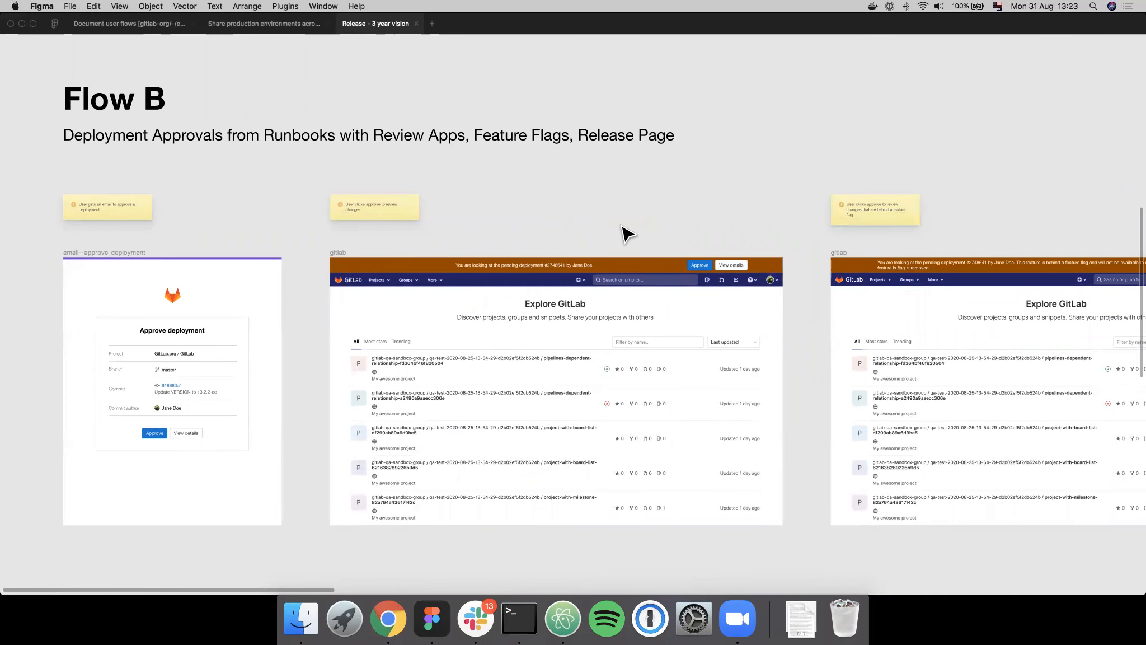
pyautogui.scroll(3, 627, 233)
pyautogui.scroll(-2, 627, 233)
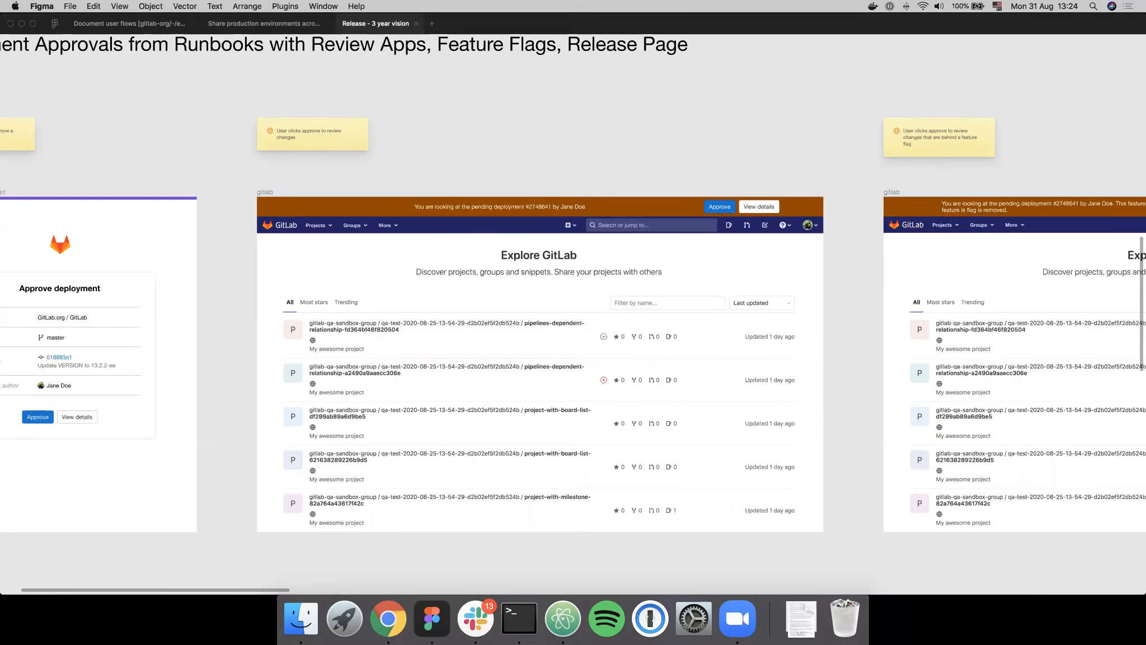
# - Switch to the Flow B issue in Chrome and review its seven release mock steps, highlighting the whole list
pyautogui.moveTo(1143, 8); pyautogui.dragTo(1031, 6)
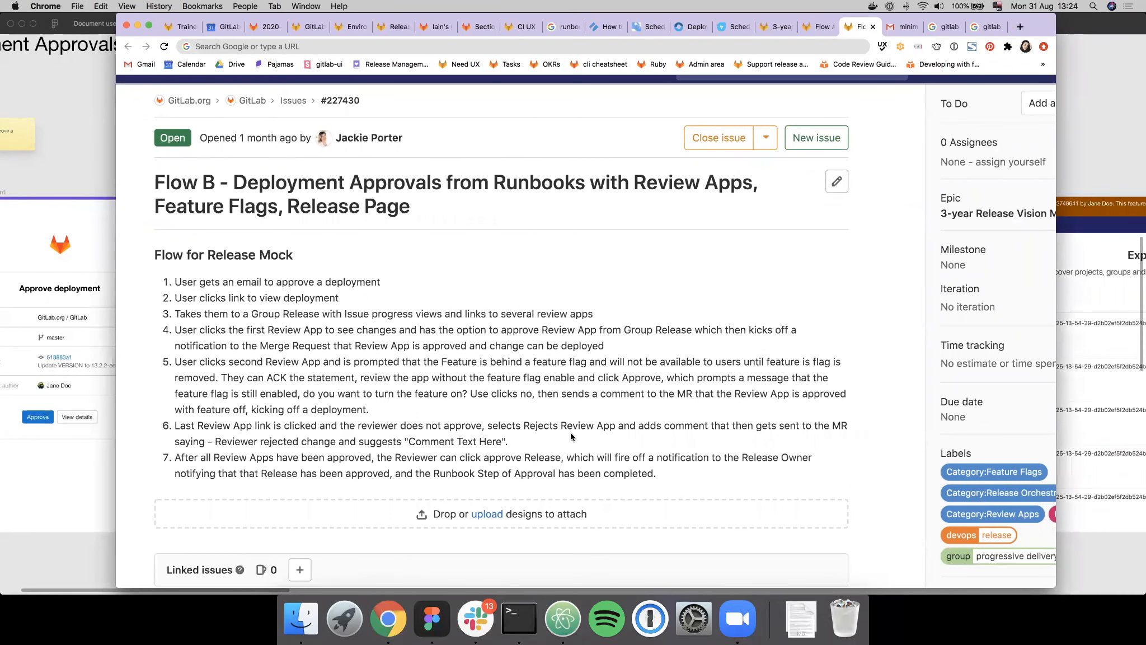
pyautogui.moveTo(686, 473); pyautogui.dragTo(175, 282)
pyautogui.click(278, 298)
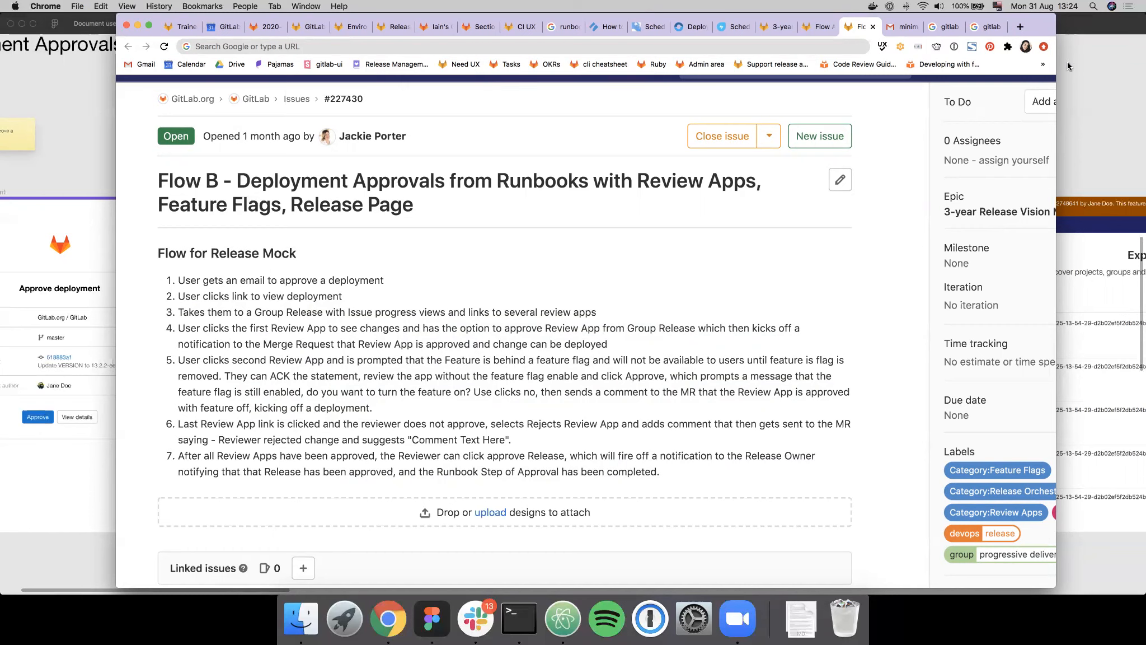
pyautogui.moveTo(1044, 21); pyautogui.dragTo(1145, 22)
# - In Figma, examine the first gitlab frame with the pending deployment banner and its place in the Flow B overview
pyautogui.hscroll(-3, 528, 324)
pyautogui.hscroll(3, 531, 323)
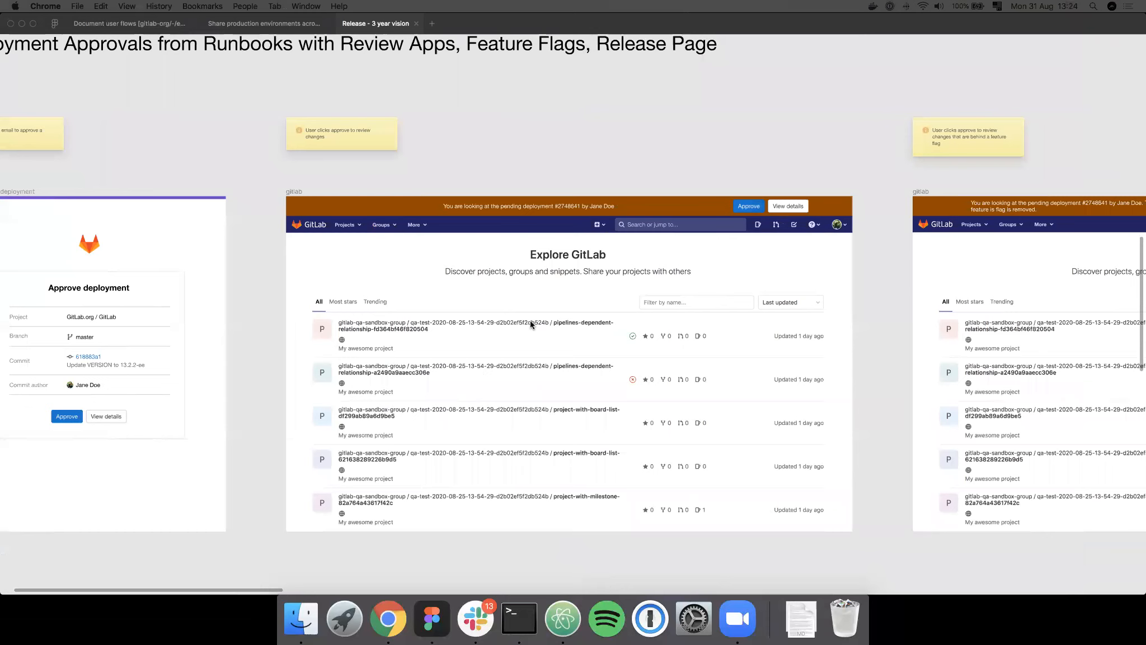
pyautogui.hscroll(1, 532, 323)
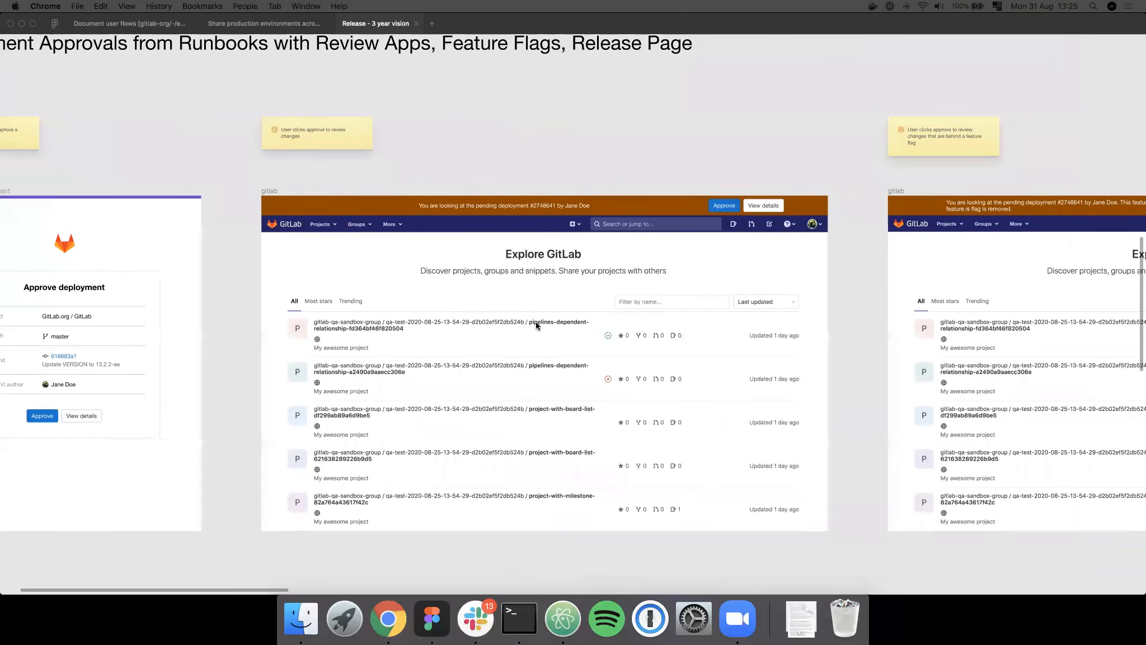
pyautogui.hscroll(-3, 536, 324)
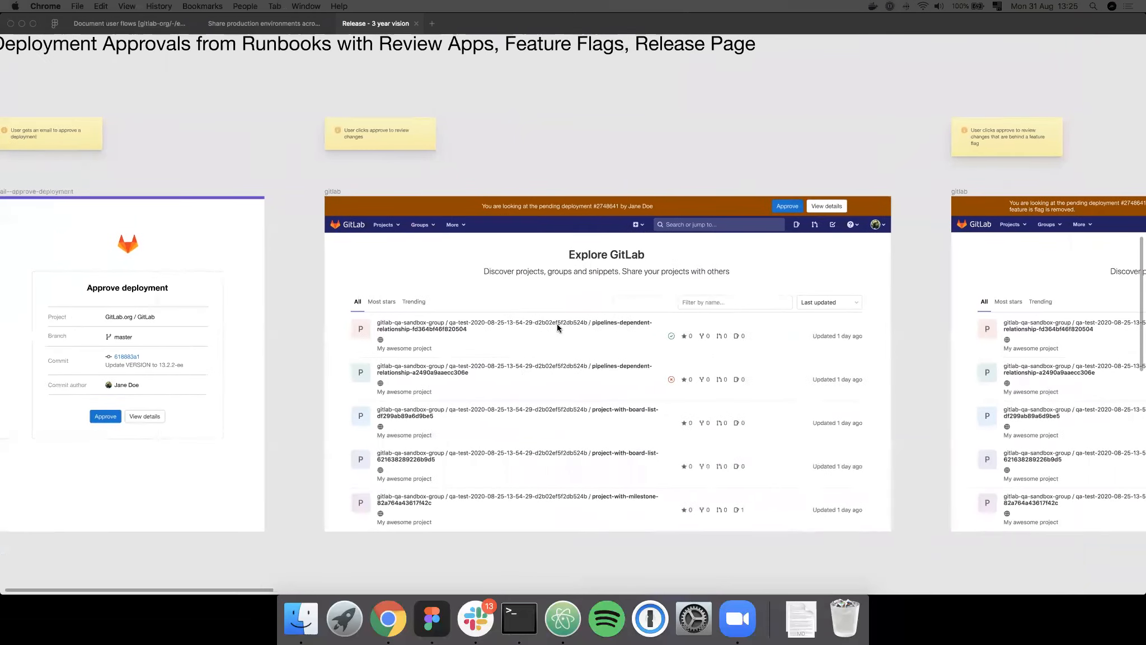
pyautogui.click(665, 166)
pyautogui.scroll(-5, 666, 168)
pyautogui.scroll(1, 667, 170)
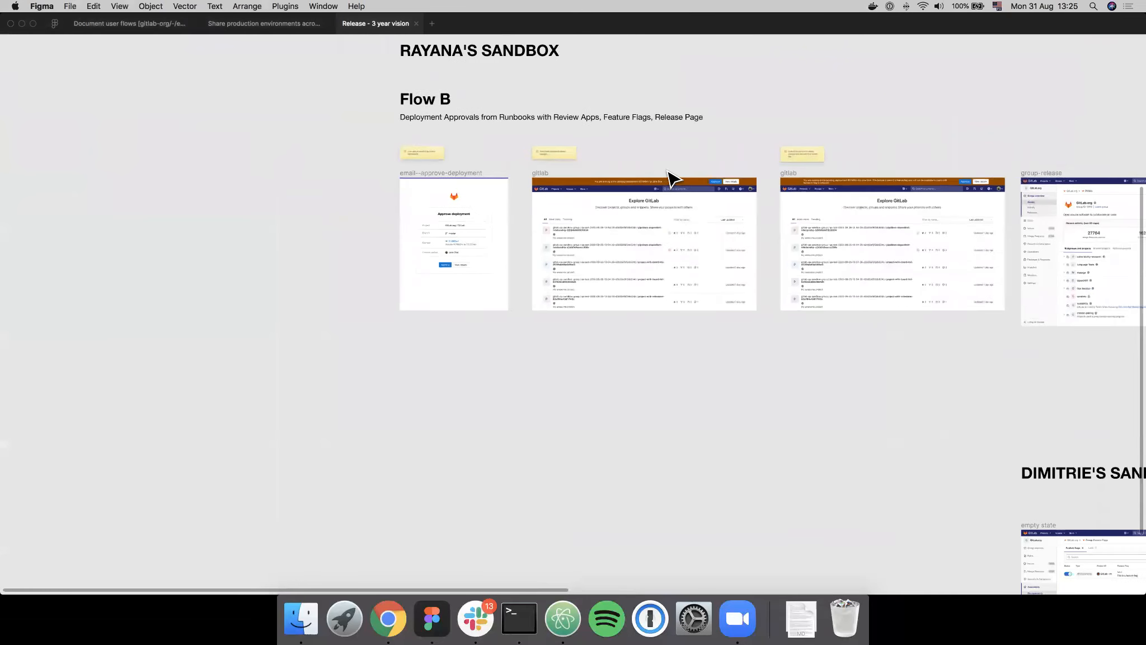
# - Move the group release frame out of its row to below the first gitlab frame in Flow B
pyautogui.hscroll(8, 668, 171)
pyautogui.hscroll(7, 671, 178)
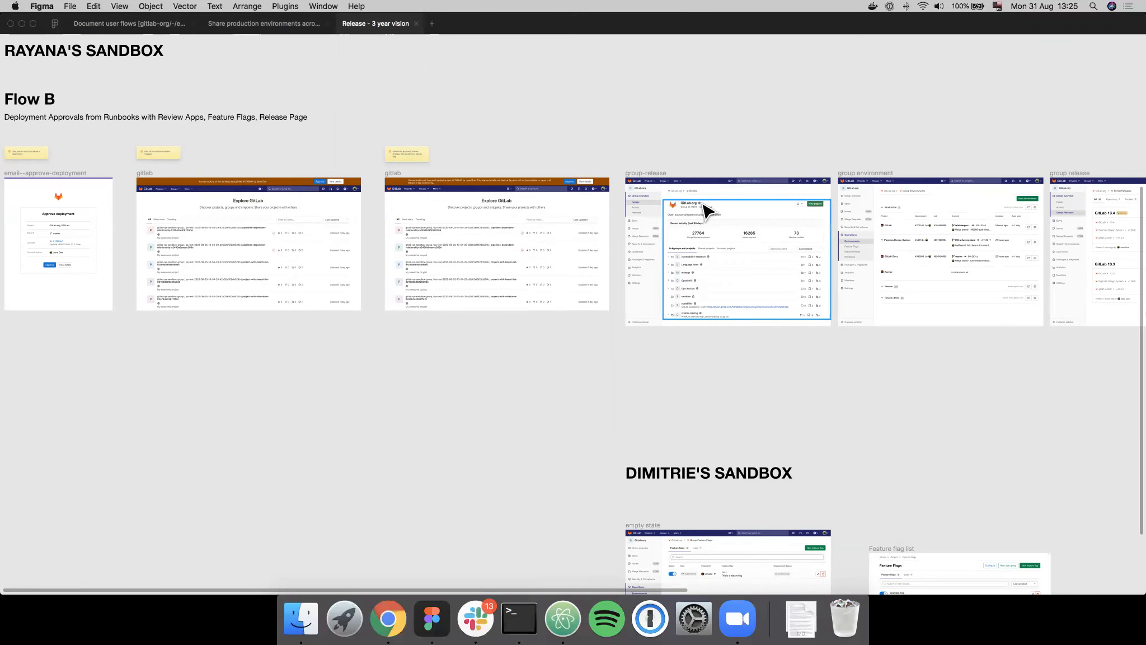
pyautogui.hscroll(10, 819, 178)
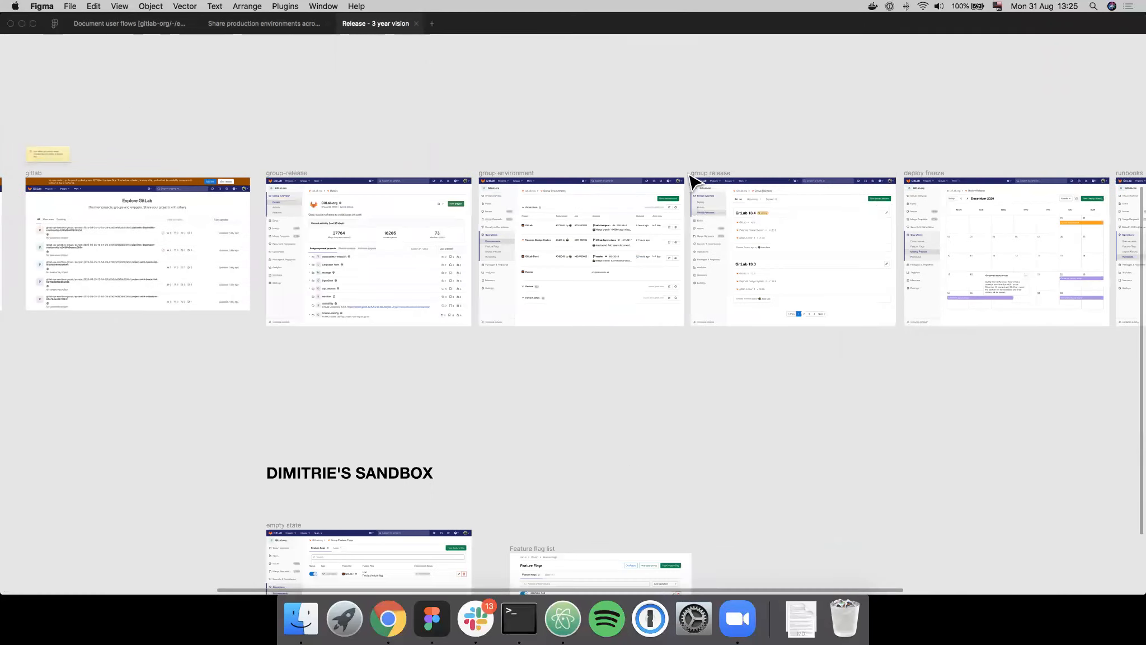
pyautogui.moveTo(708, 178); pyautogui.dragTo(86, 339)
pyautogui.hscroll(-3, 259, 335)
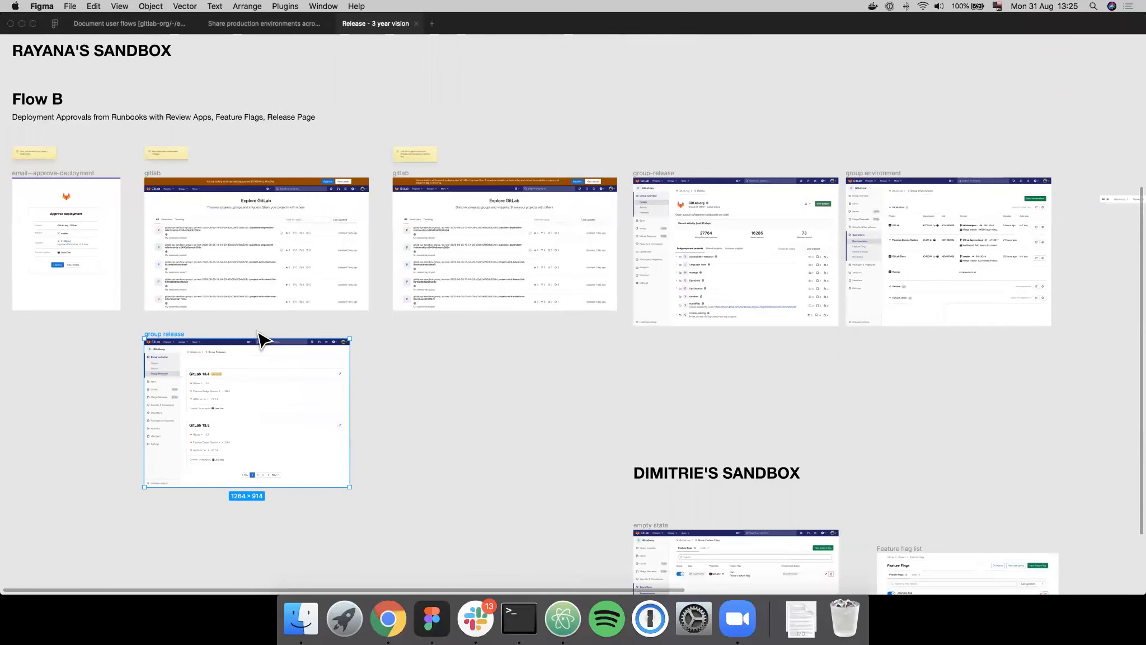
# - Check the lower sandbox's heading, empty state frame and Feature flag list frame, and return to the Flow B overview
pyautogui.scroll(-5, 724, 430)
pyautogui.click(716, 320)
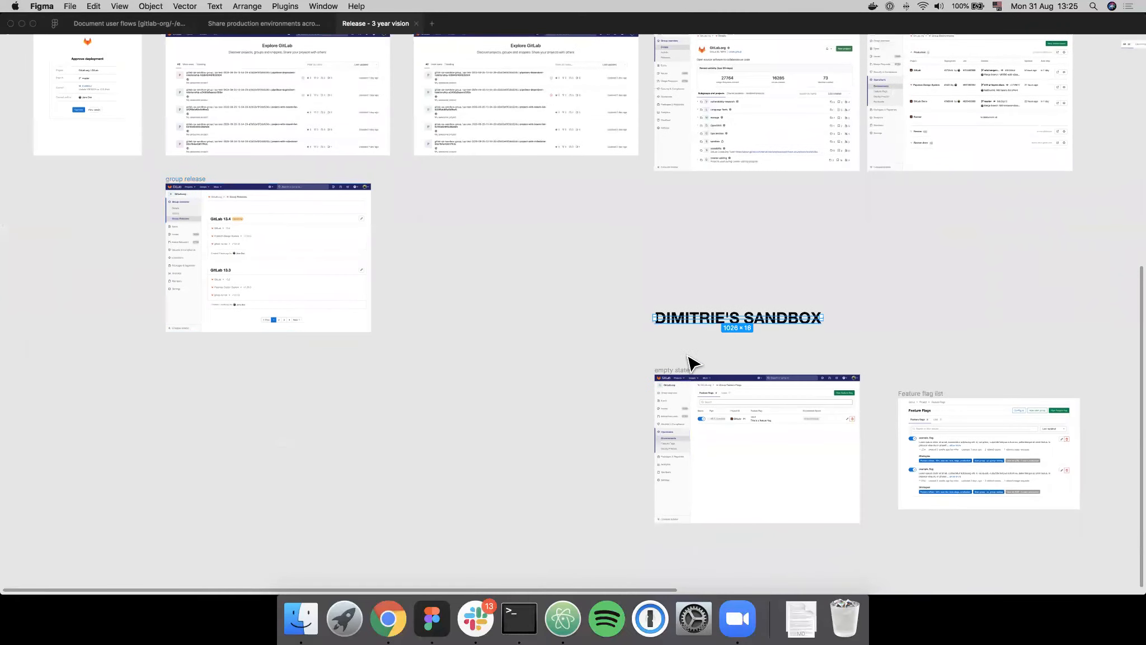
pyautogui.keyDown('shift'); pyautogui.click(675, 383); pyautogui.keyUp('shift')
pyautogui.keyDown('shift'); pyautogui.click(941, 399); pyautogui.keyUp('shift')
pyautogui.moveTo(941, 450); pyautogui.dragTo(946, 577)
pyautogui.scroll(3, 524, 314)
pyautogui.hscroll(-3, 524, 315)
pyautogui.scroll(1, 540, 384)
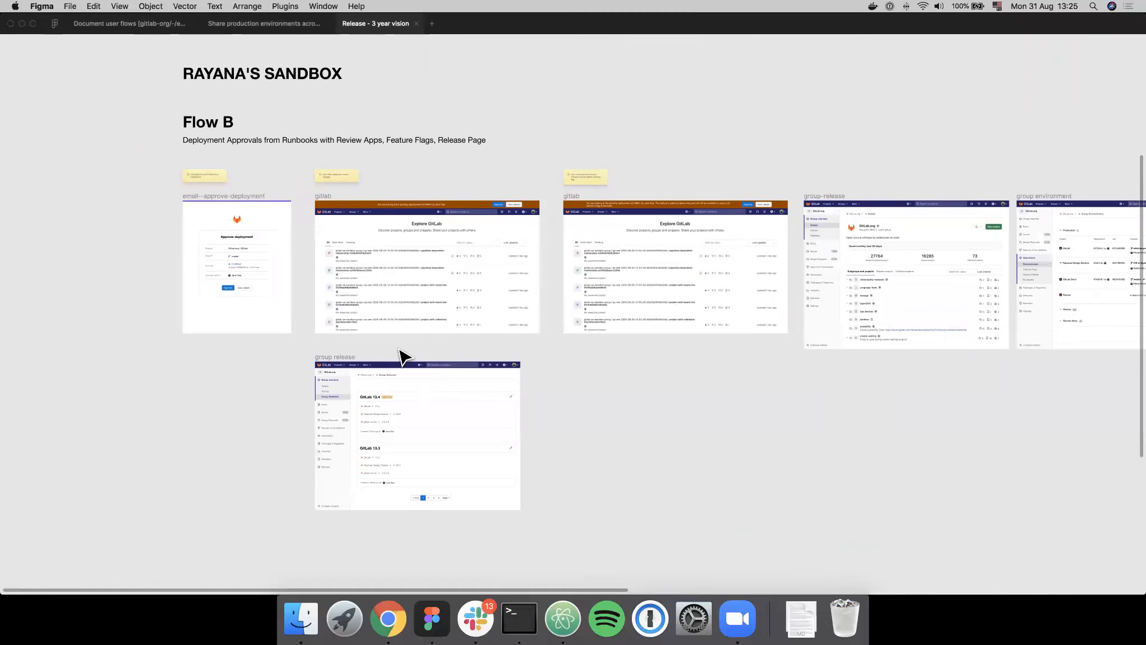
# - Move the group release frame slightly further down to widen the gap below the first gitlab frame
pyautogui.scroll(3, 402, 354)
pyautogui.scroll(1, 398, 348)
pyautogui.hscroll(-2, 392, 353)
pyautogui.moveTo(351, 362); pyautogui.dragTo(351, 399)
# - Examine the feature-flag banner in the second gitlab frame, and the approval details in the email--approve-deployment frame
pyautogui.hscroll(5, 821, 281)
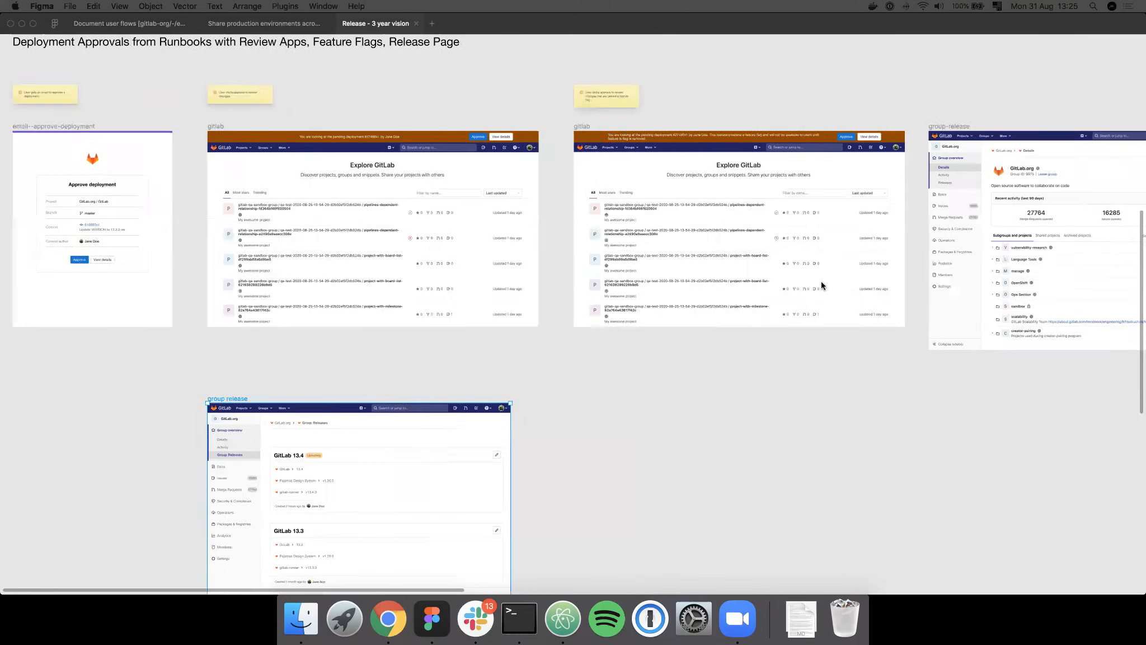
pyautogui.scroll(1, 686, 197)
pyautogui.scroll(1, 686, 197)
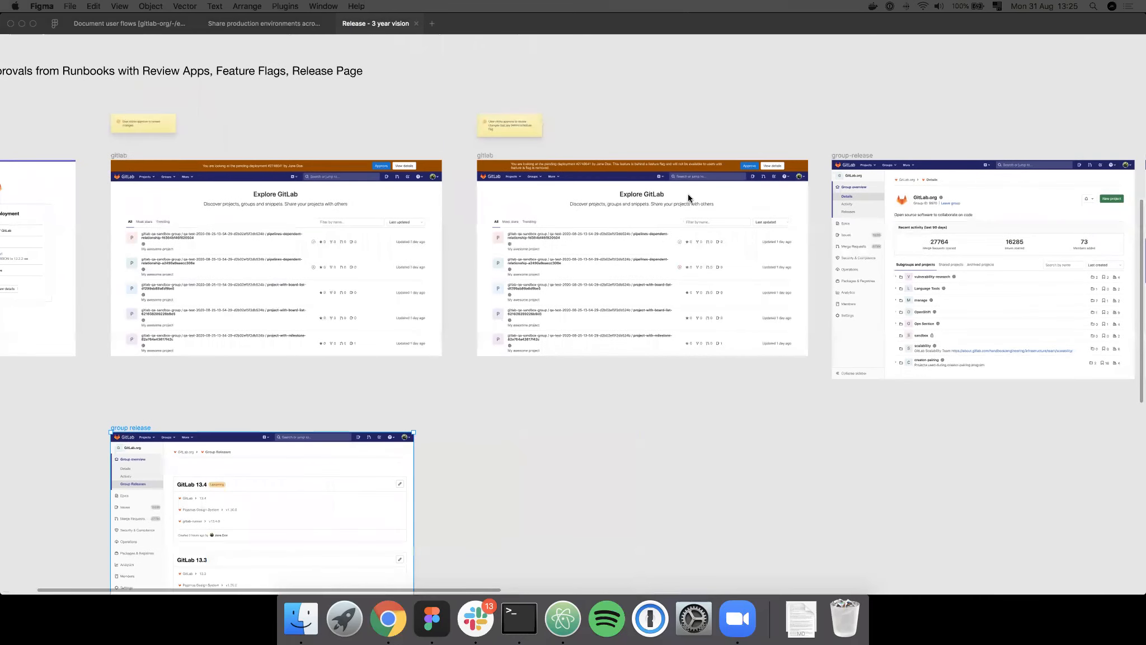
pyautogui.scroll(5, 688, 197)
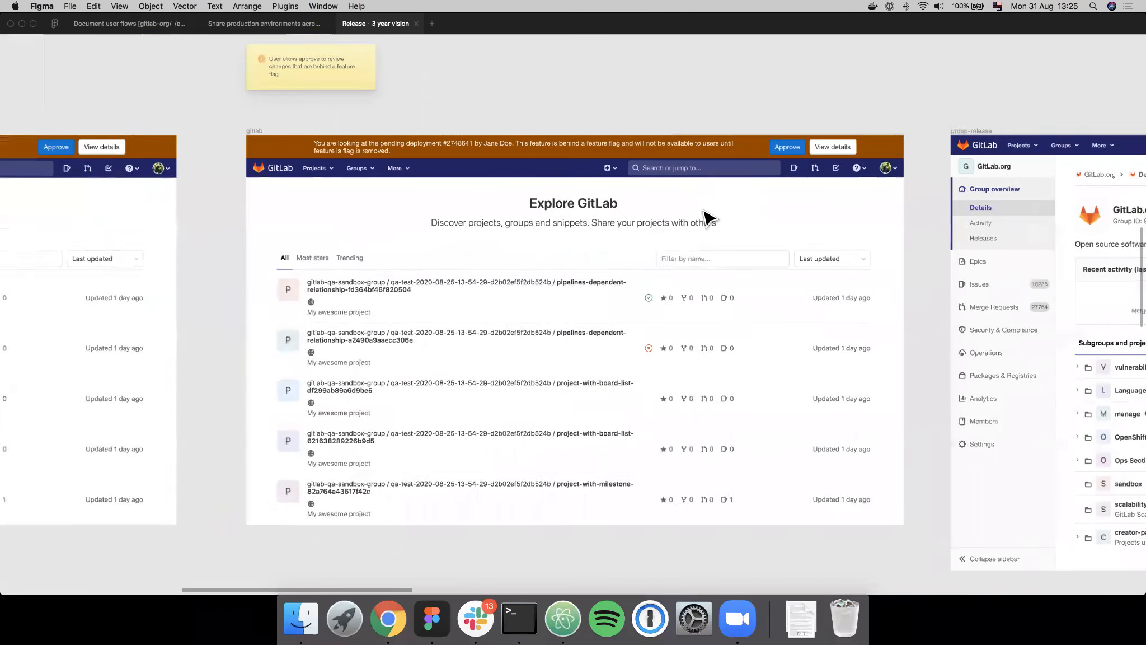
pyautogui.scroll(-1, 644, 147)
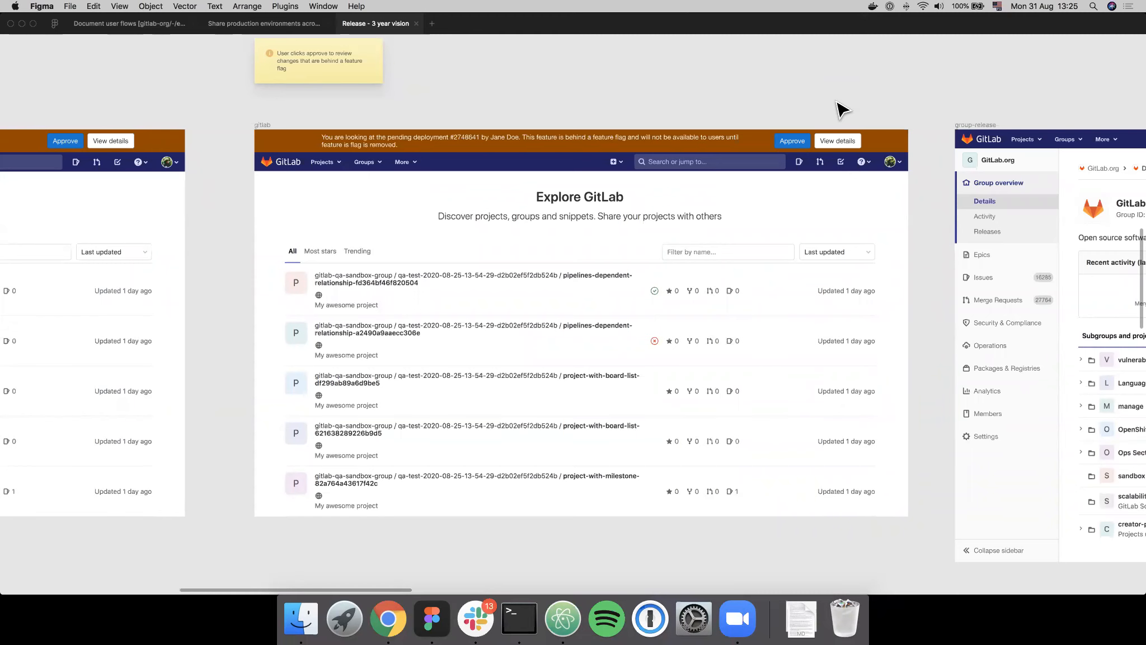
pyautogui.scroll(2, 843, 109)
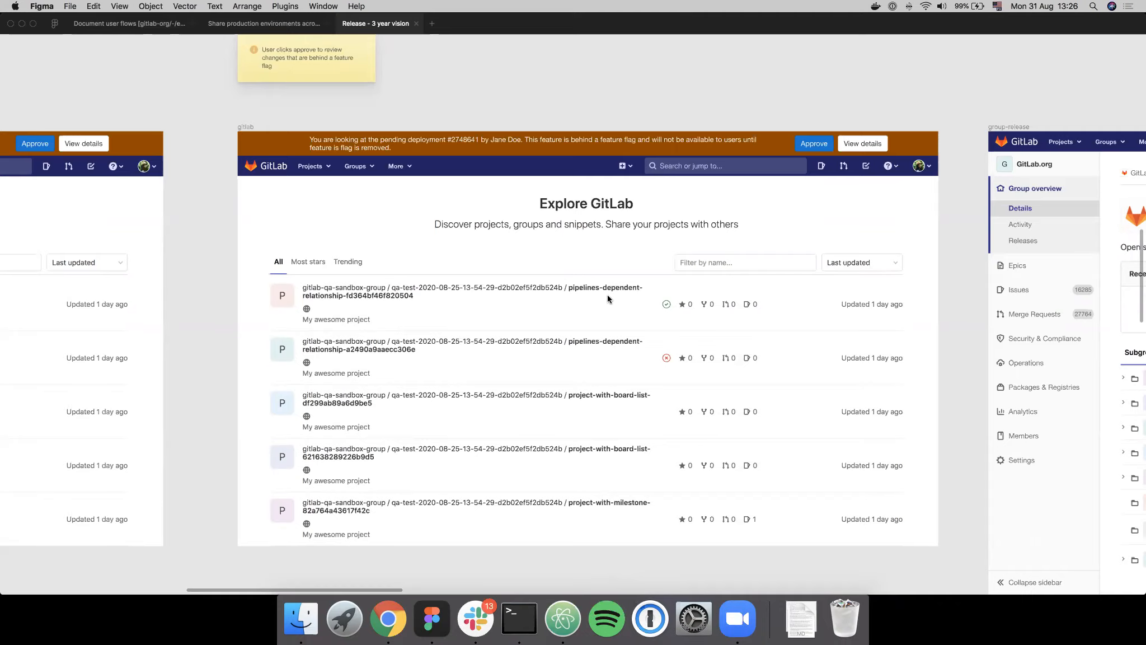
pyautogui.hscroll(-15, 607, 294)
pyautogui.hscroll(-10, 564, 303)
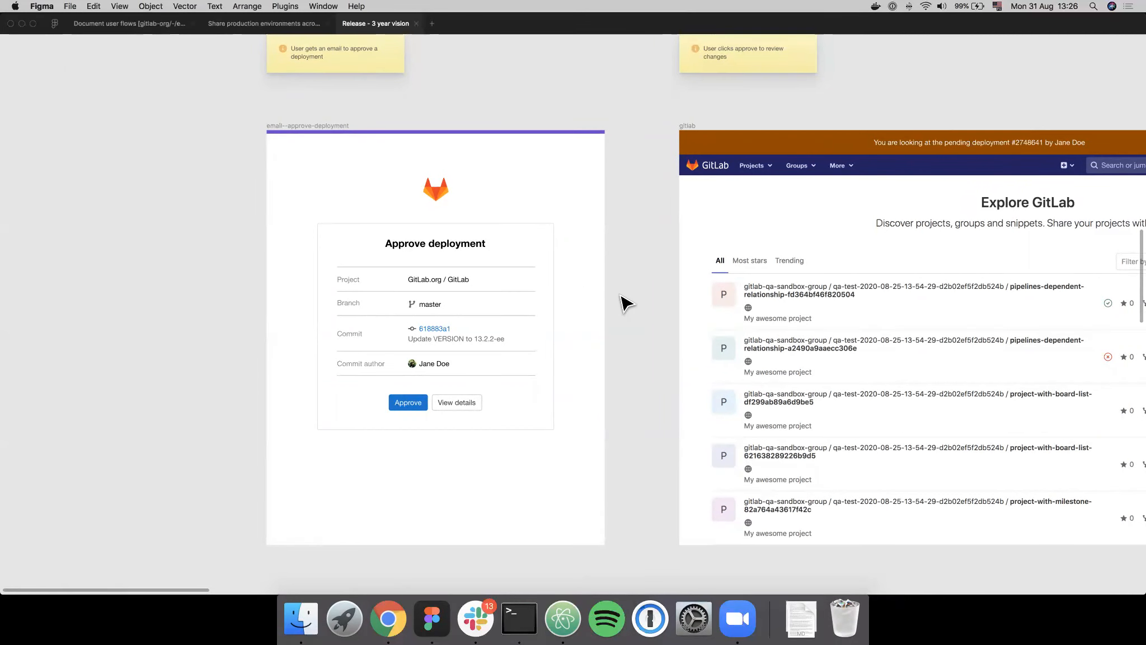
pyautogui.hscroll(-2, 341, 146)
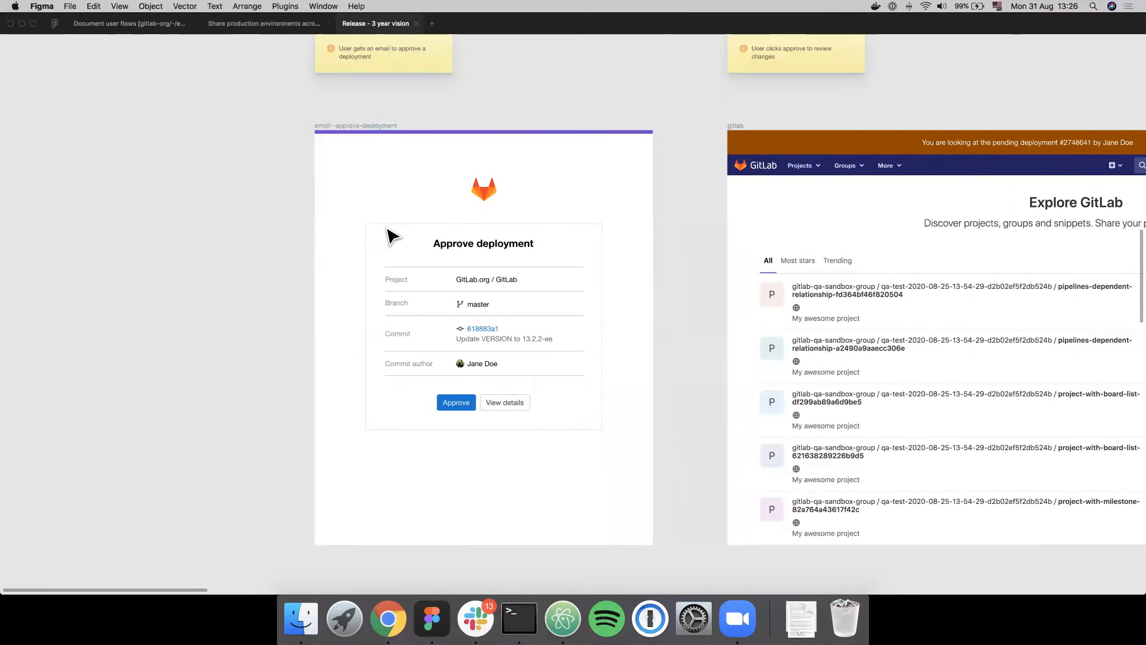
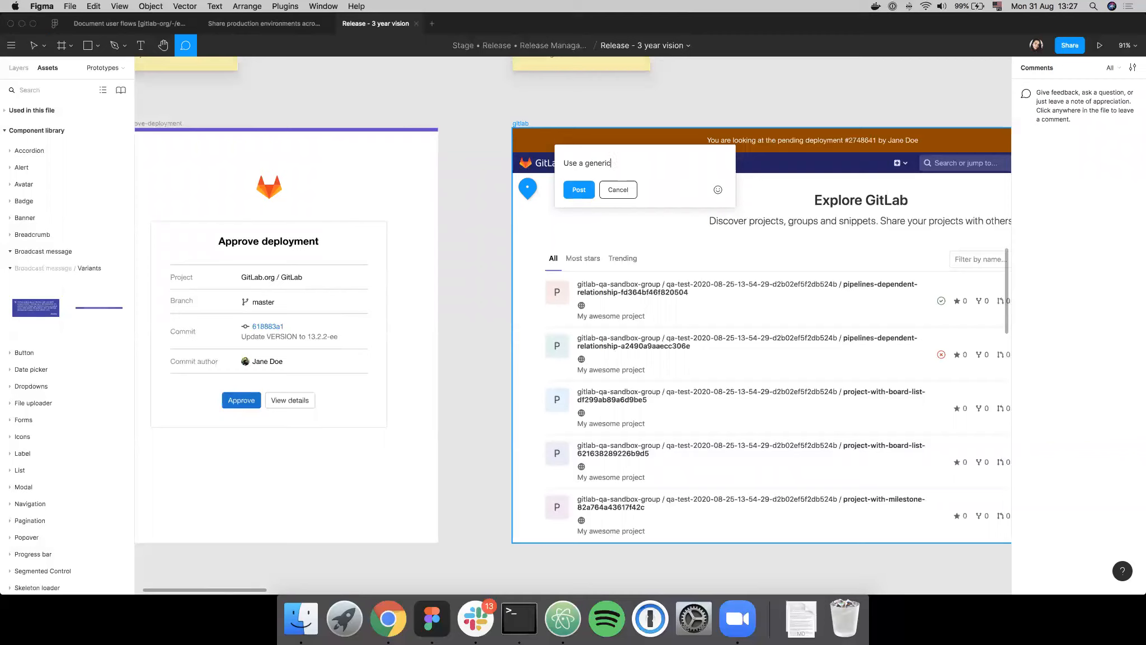
# - Post the comment "Use a generic project to showcase the deployment - instead of GitLab" on the first gitlab frame and leave comment mode
pyautogui.write('to showcase the deployment.')
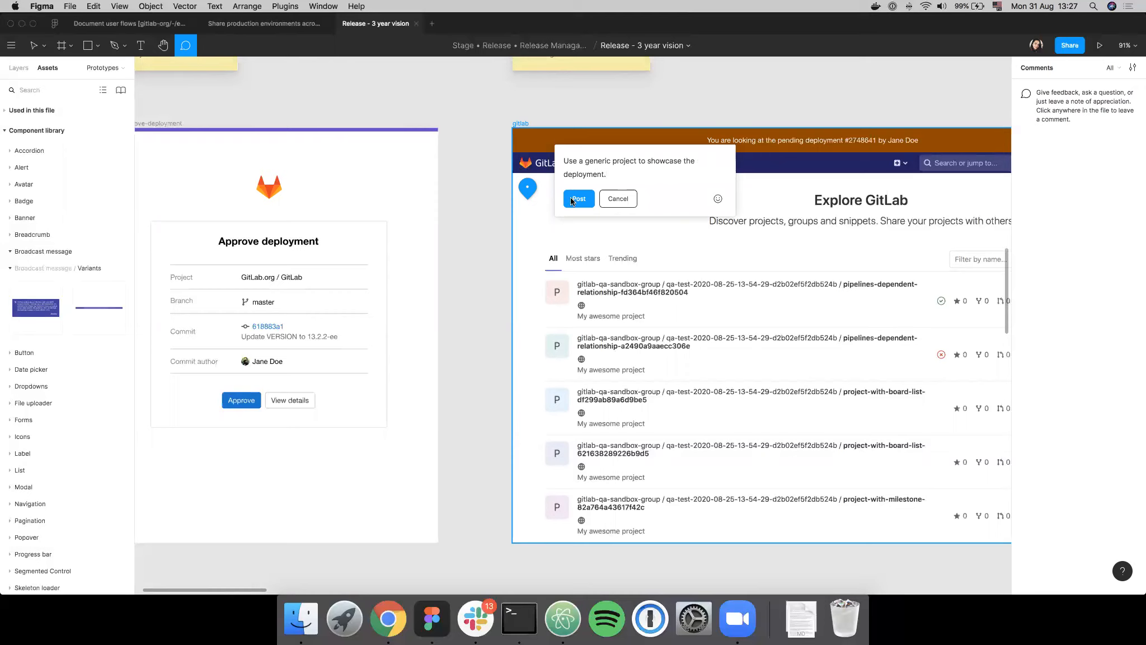
pyautogui.write('- instead of git')
pyautogui.press('BackSpace')
pyautogui.press('BackSpace')
pyautogui.write('itLab')
pyautogui.click(580, 202)
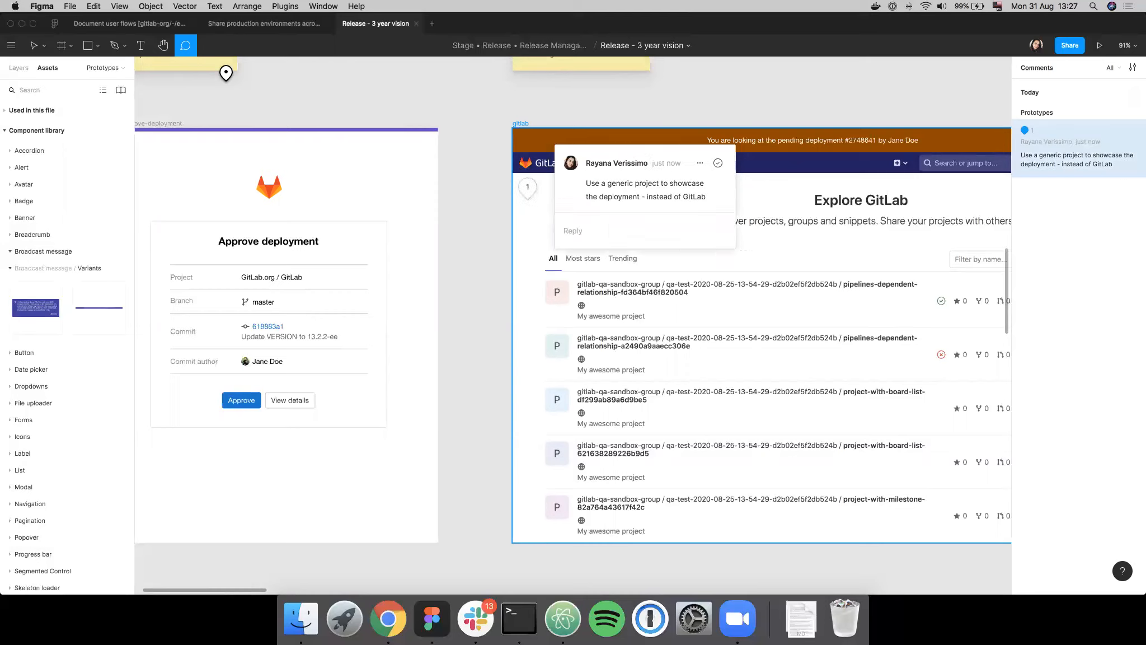
pyautogui.click(34, 45)
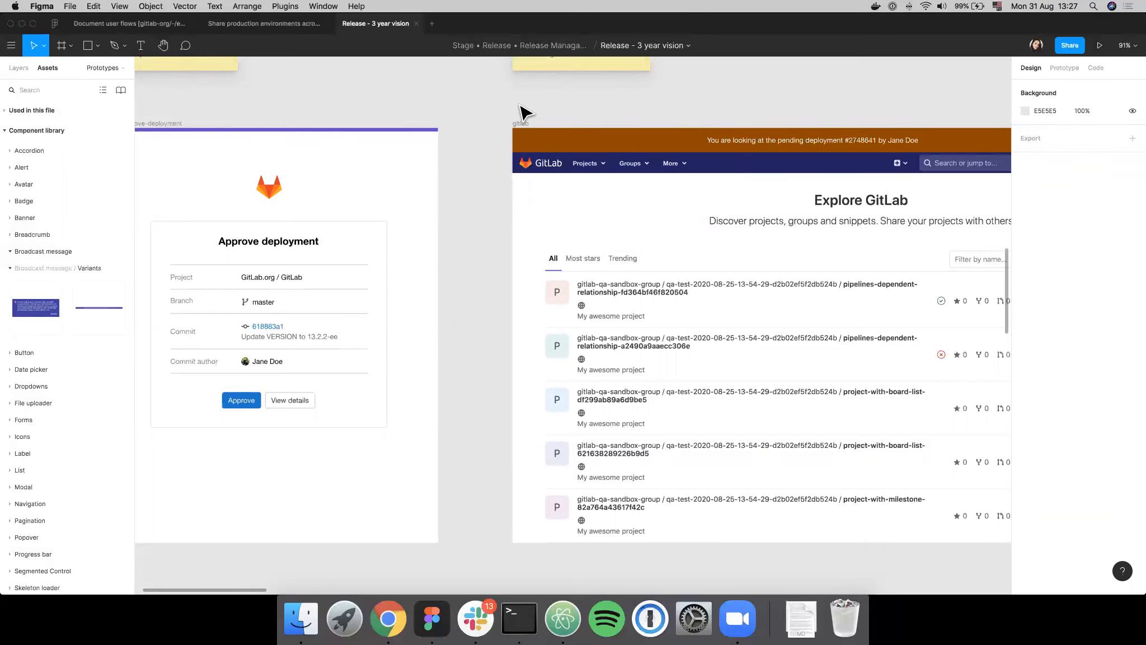
# - Examine the pending-deployment banner in the first gitlab frame and the project versions under GitLab 13.4 in the group release frame
pyautogui.hscroll(5, 525, 112)
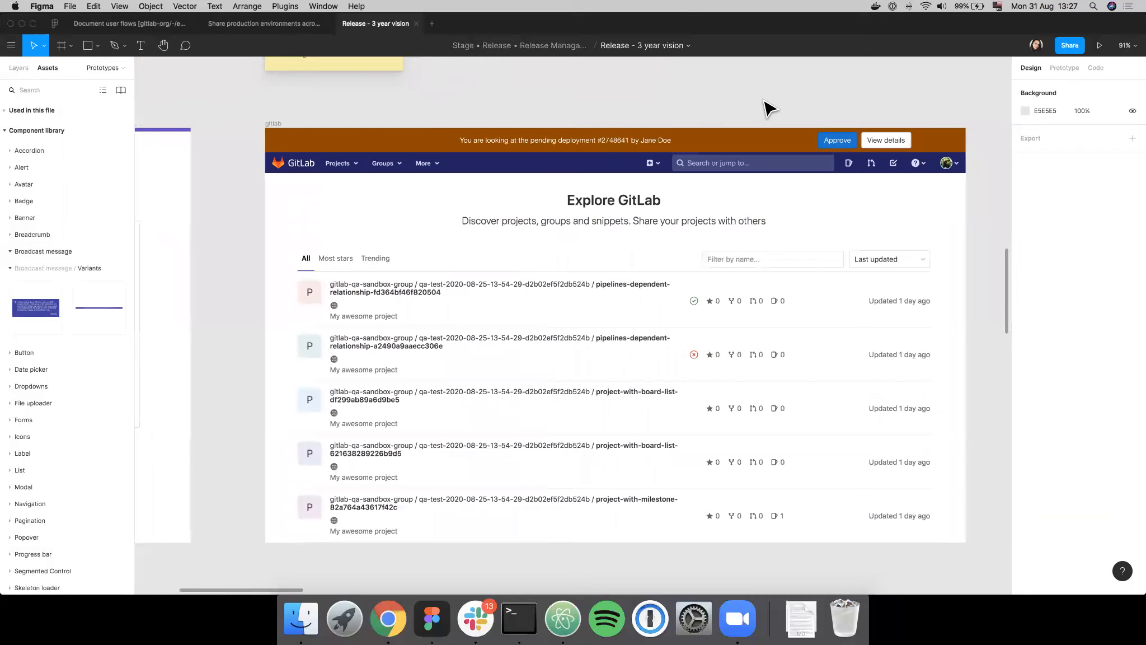
pyautogui.scroll(-2, 767, 108)
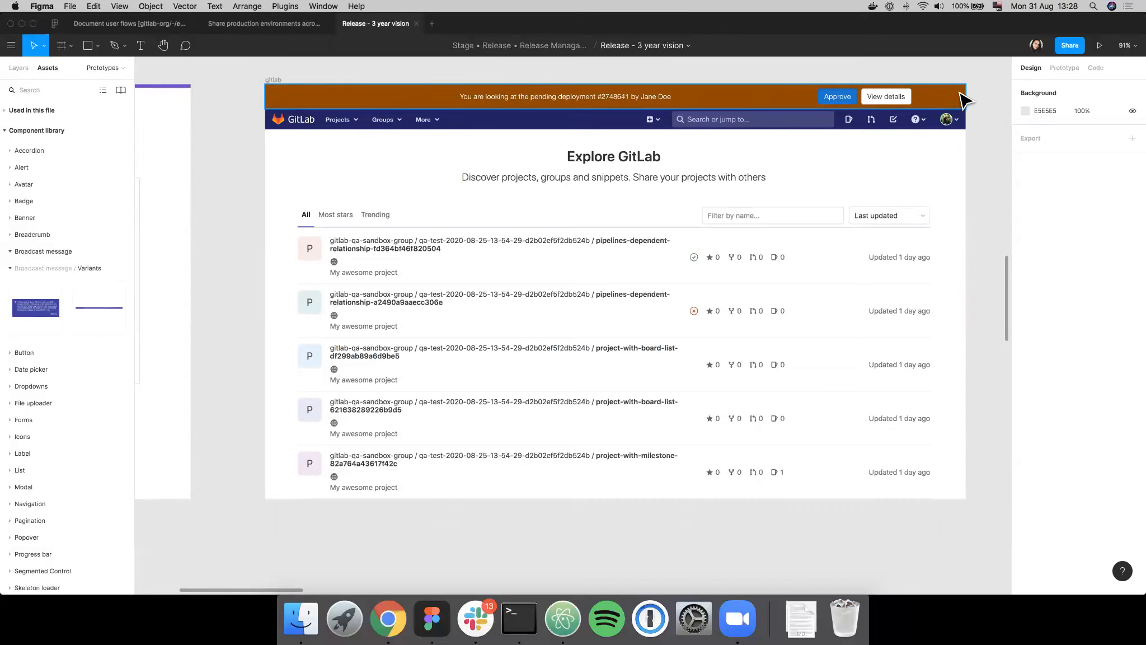
pyautogui.scroll(1, 959, 106)
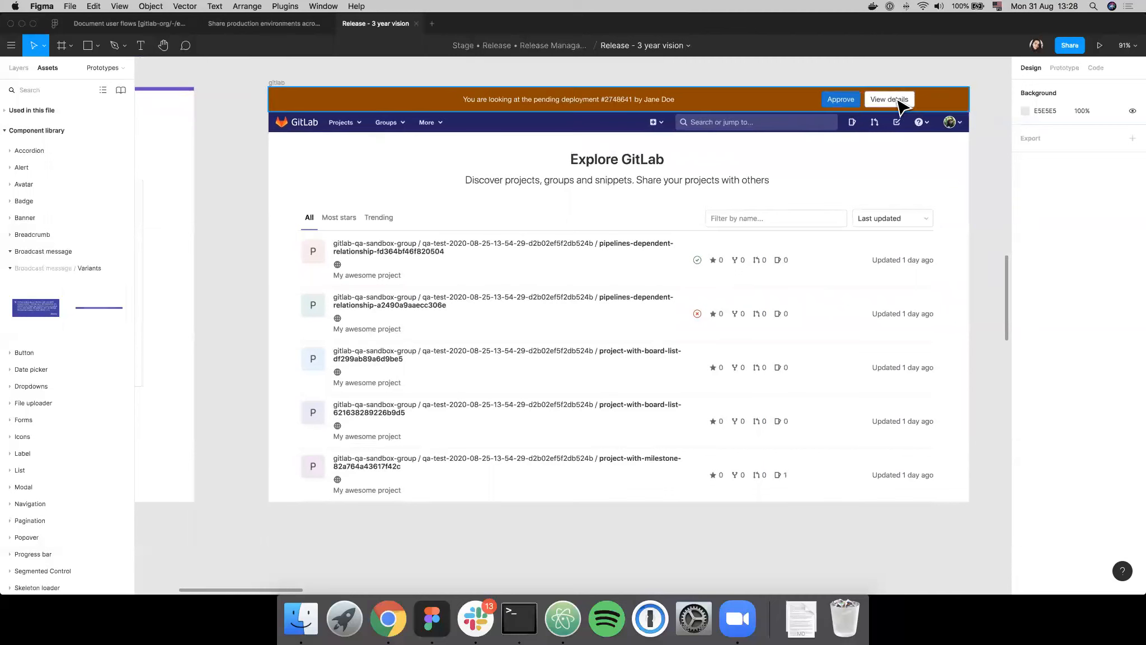
pyautogui.scroll(-1, 895, 100)
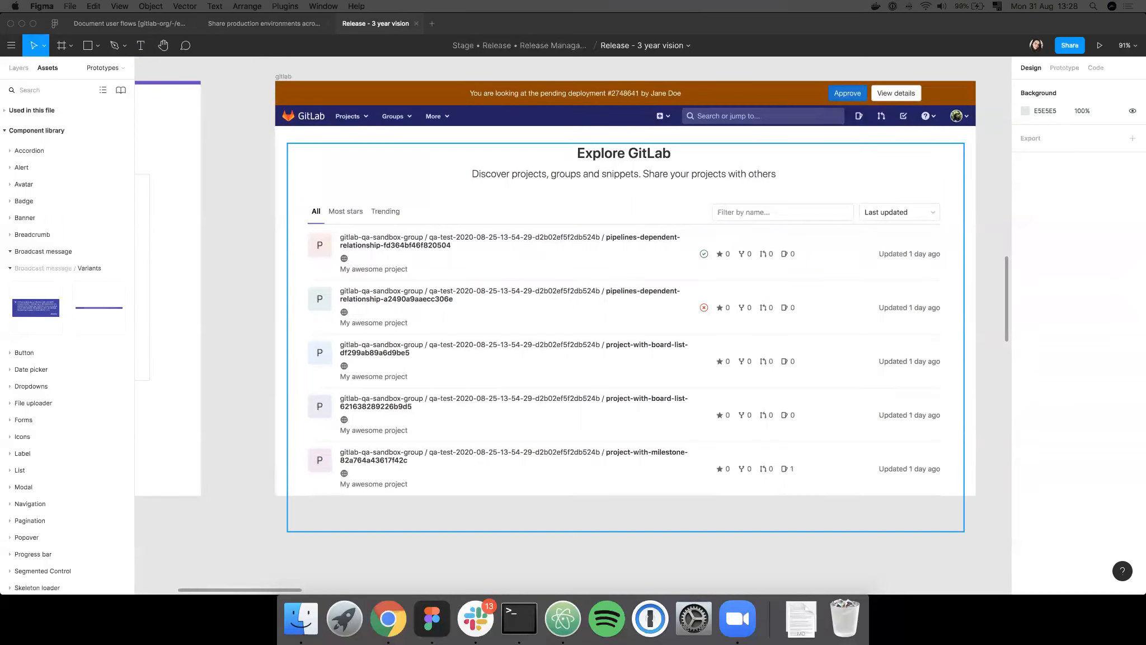
pyautogui.scroll(-10, 504, 371)
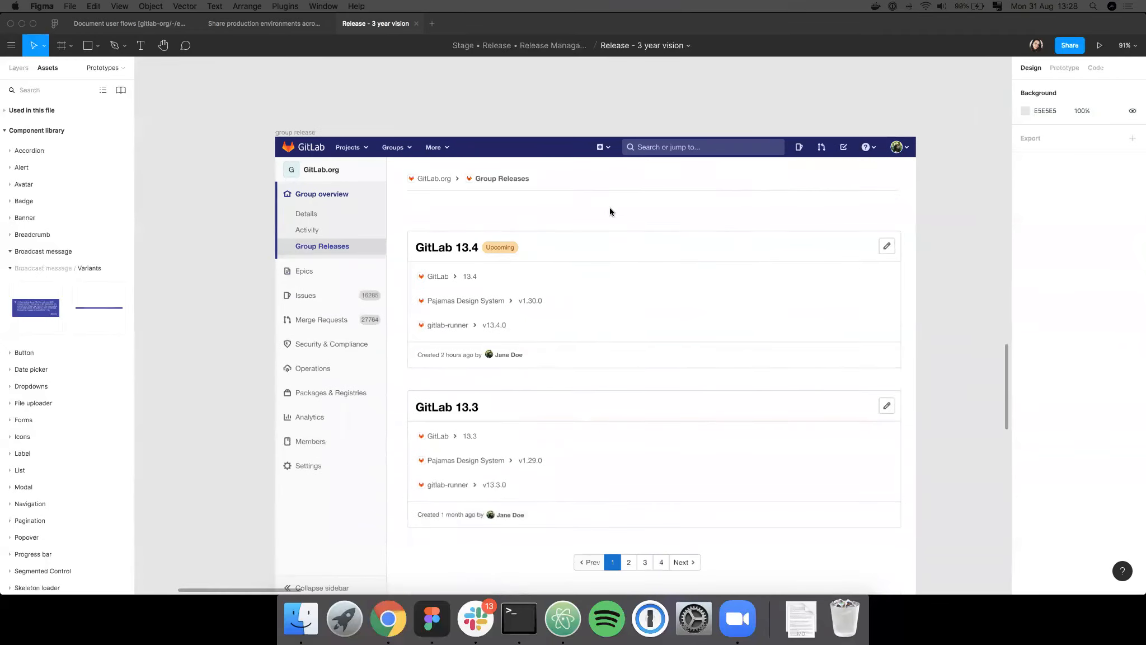
pyautogui.scroll(-4, 610, 207)
pyautogui.scroll(2, 532, 224)
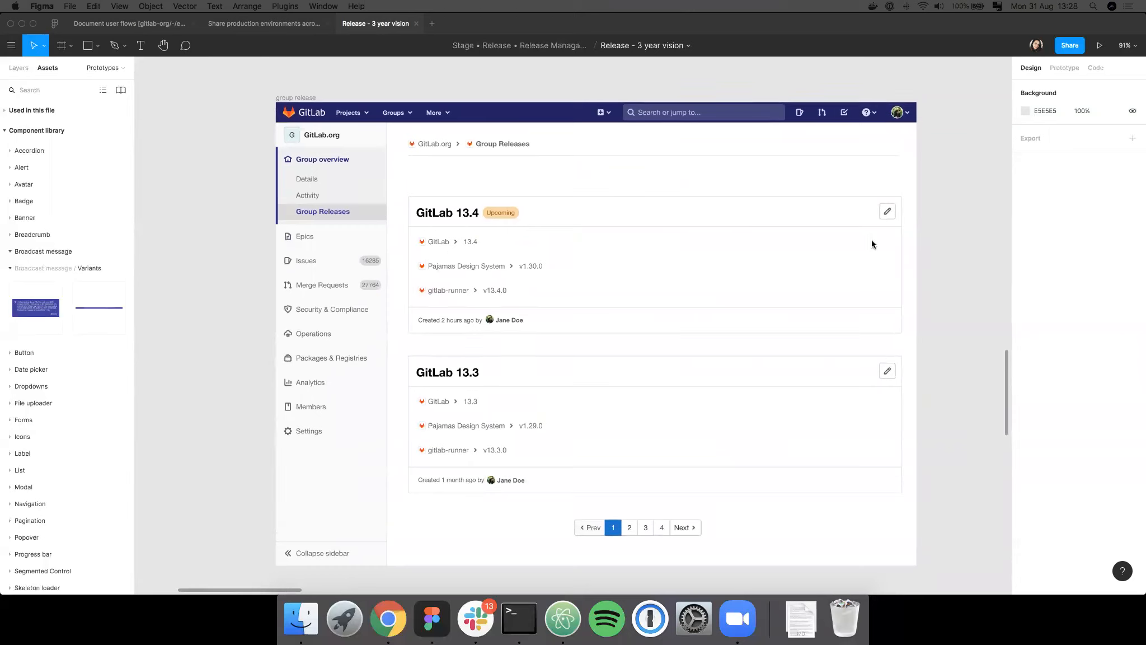
pyautogui.click(478, 242)
pyautogui.click(533, 267)
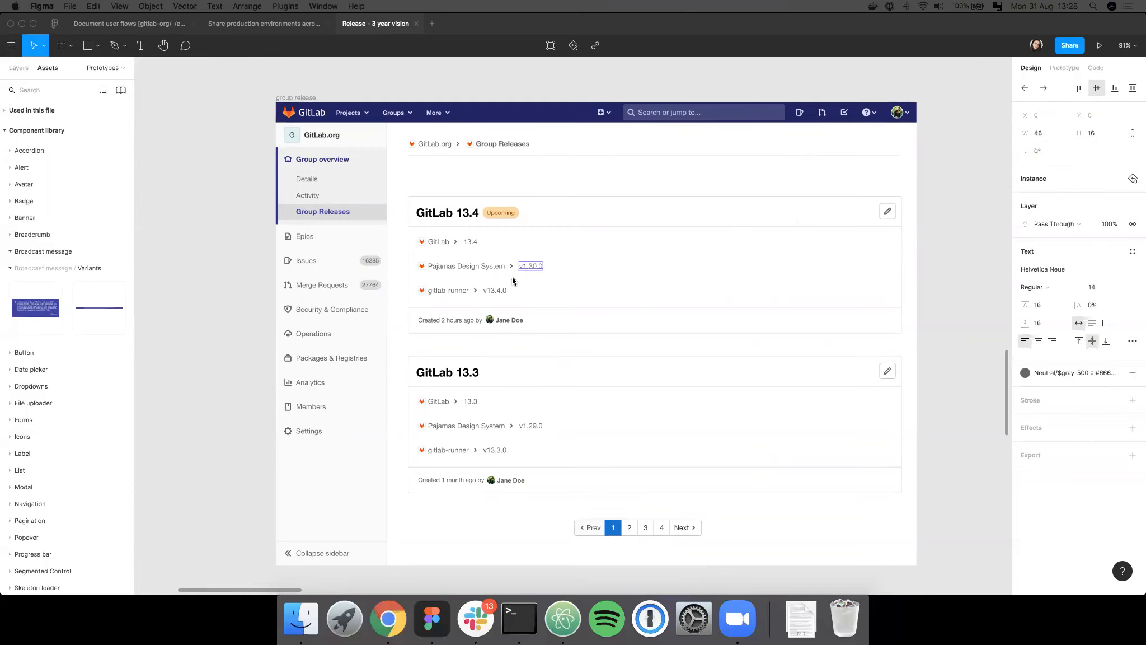
pyautogui.click(496, 290)
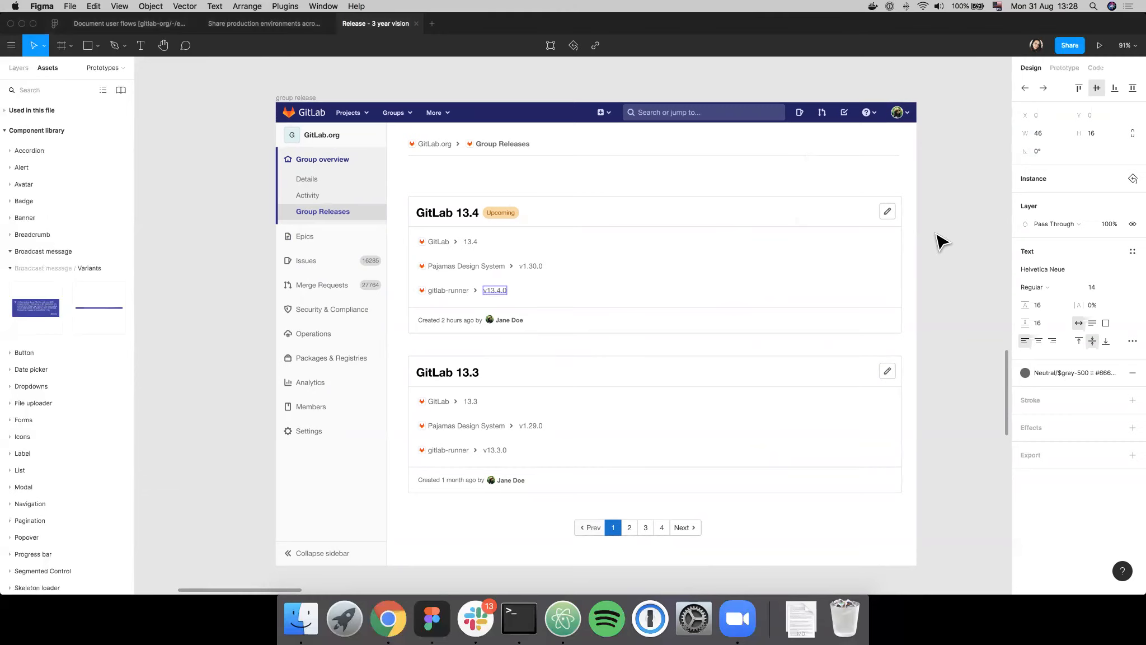
pyautogui.hscroll(1, 466, 233)
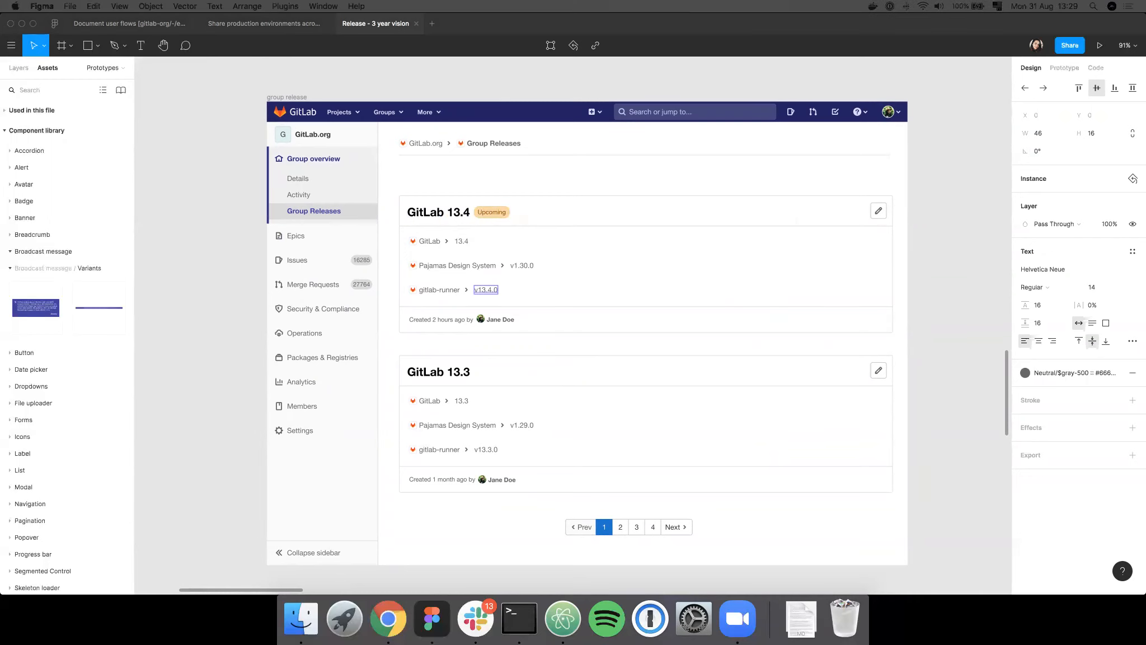
# - Switch to Chrome to read step 7 of the Flow B issue about approving the release, and return to Figma
pyautogui.moveTo(0, 184); pyautogui.dragTo(1018, 16)
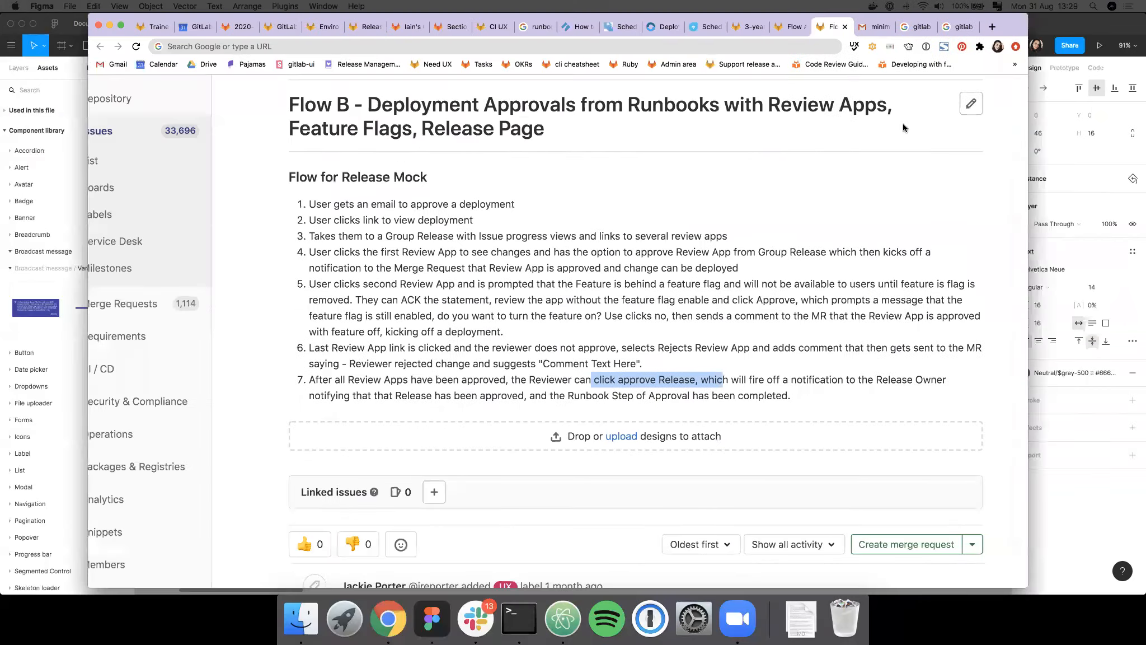
pyautogui.click(614, 373)
pyautogui.moveTo(818, 401); pyautogui.dragTo(300, 382)
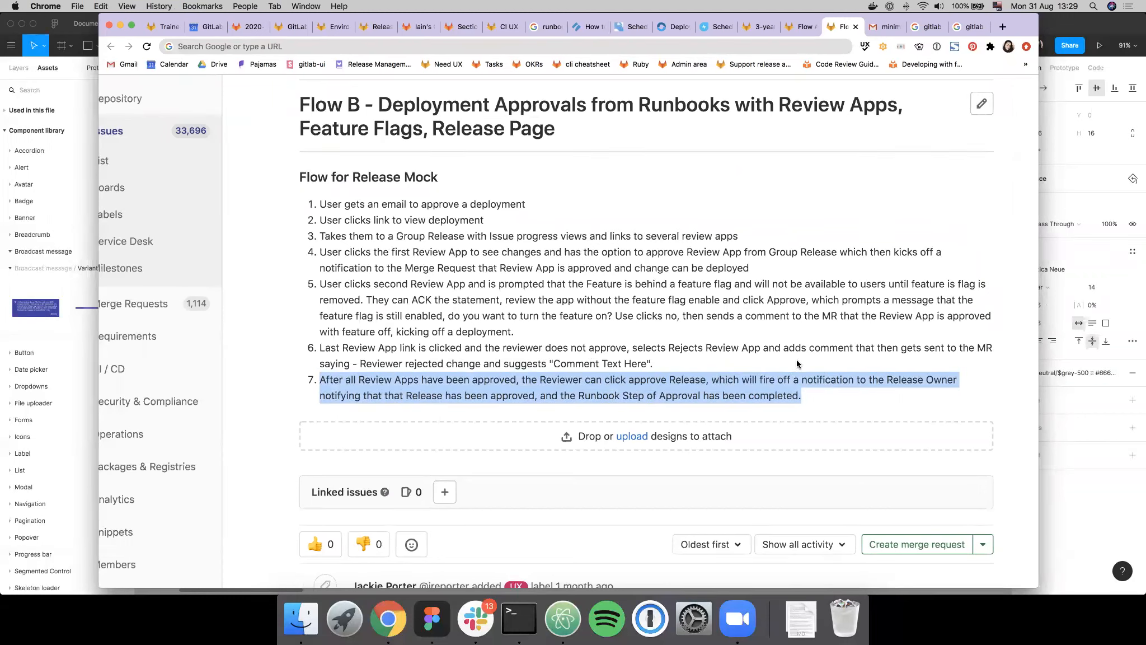
pyautogui.moveTo(1021, 22); pyautogui.dragTo(0, 208)
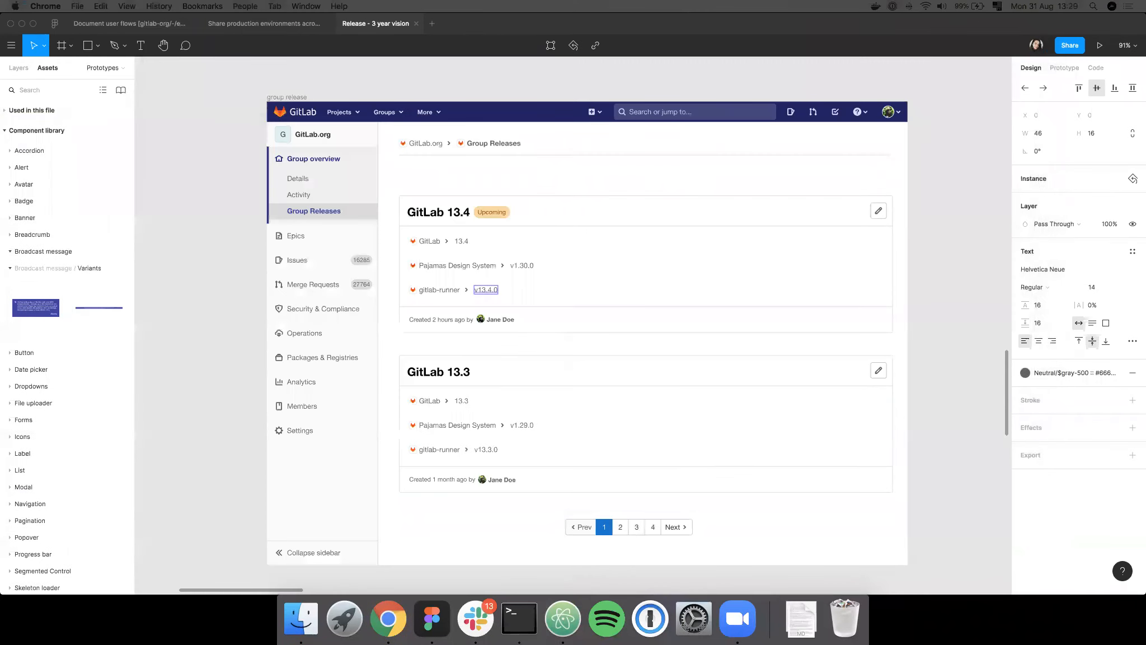
pyautogui.click(741, 97)
# - Examine the first gitlab frame and its pending-deployment banner again, and return to the Flow B overview
pyautogui.scroll(5, 747, 100)
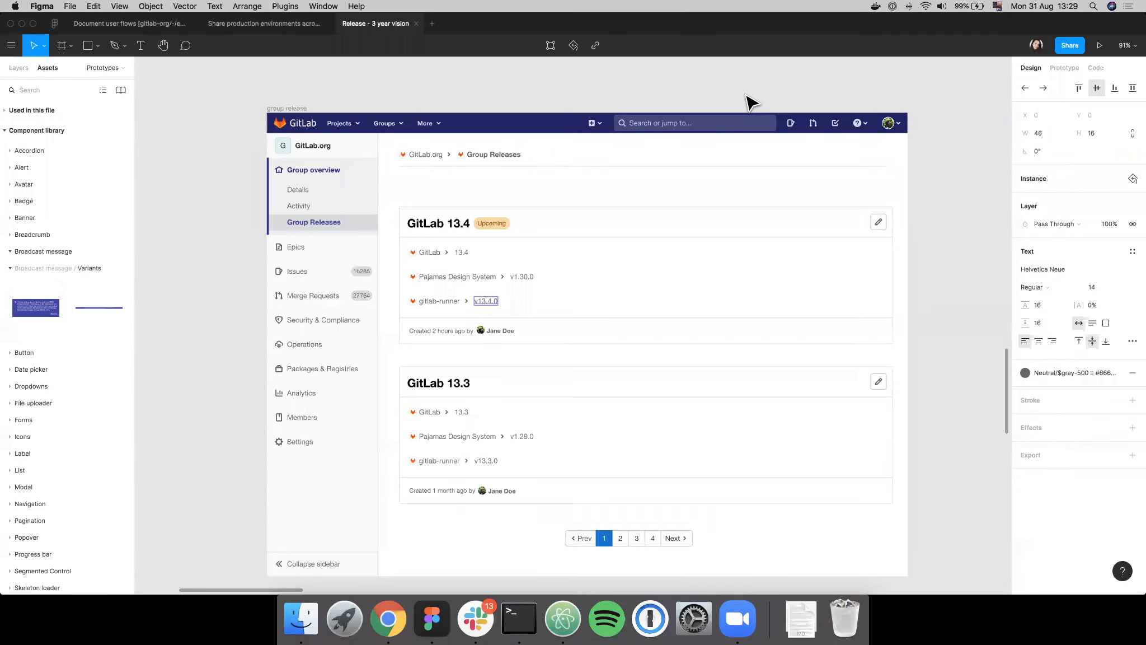
pyautogui.scroll(10, 750, 103)
pyautogui.scroll(-4, 750, 116)
pyautogui.scroll(2, 762, 117)
pyautogui.scroll(2, 789, 129)
pyautogui.click(991, 120)
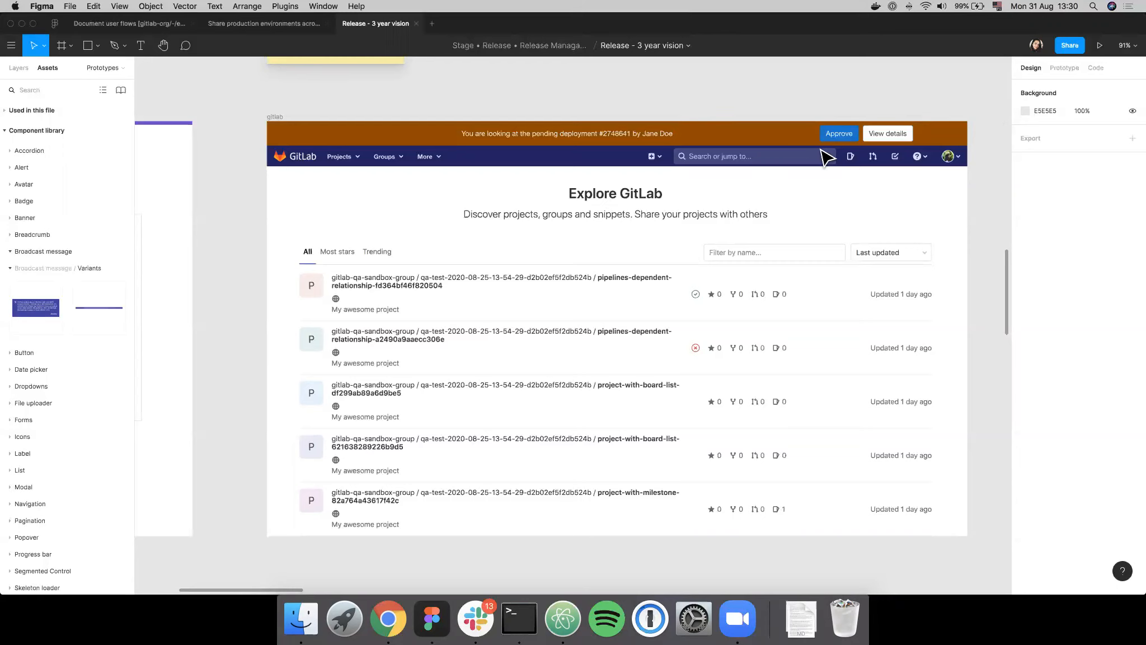
pyautogui.scroll(-1, 867, 134)
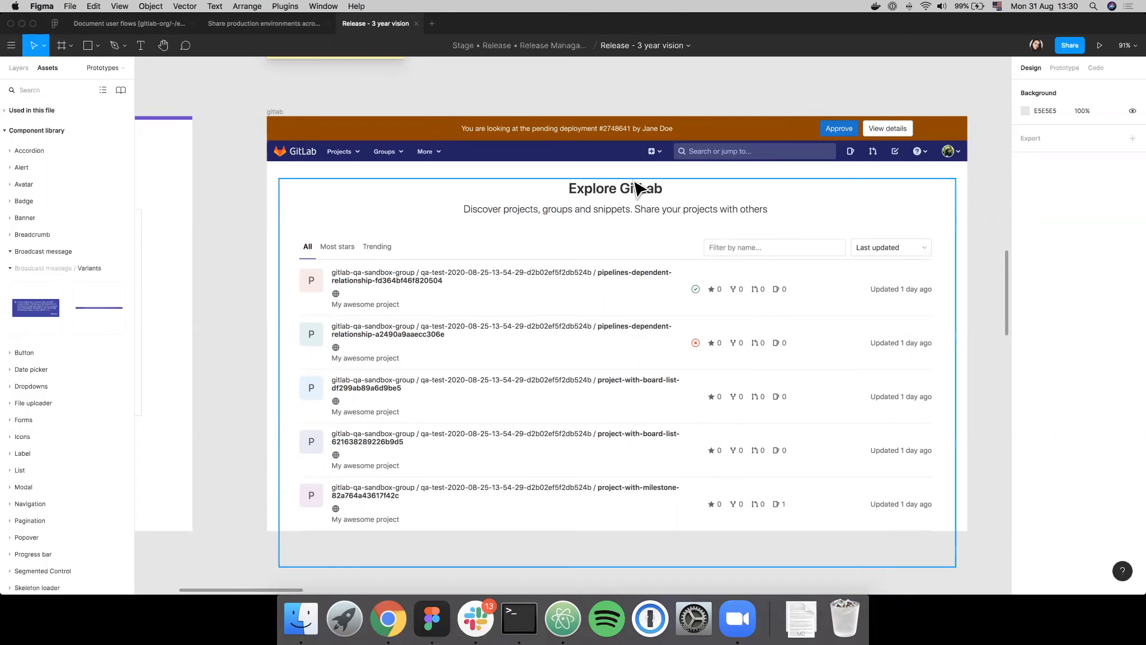
pyautogui.scroll(-5, 638, 187)
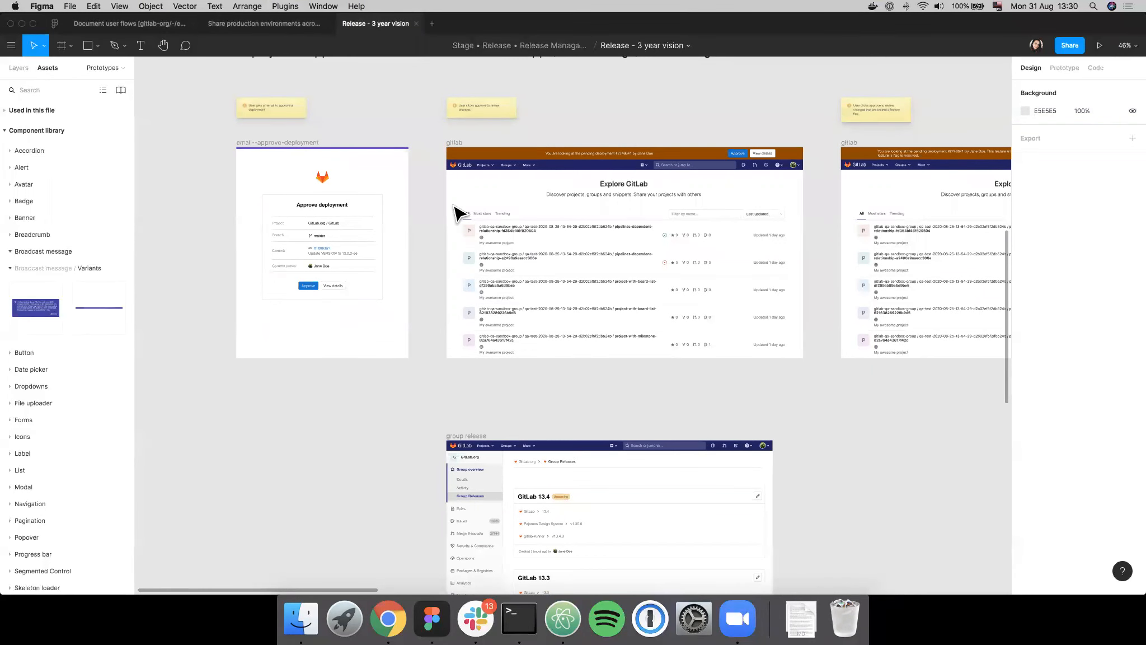
# - Switch to Chrome and read through all seven steps of the Flow B release mock in the GitLab issue
pyautogui.press('super+Tab')
pyautogui.moveTo(995, 44); pyautogui.dragTo(1013, 44)
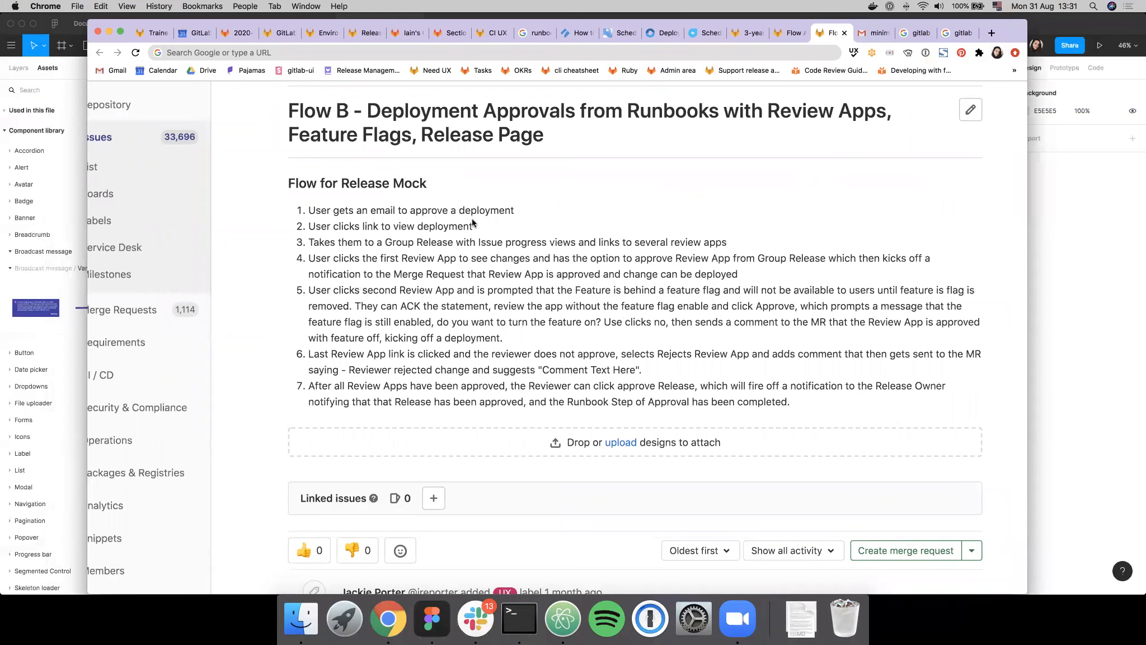
pyautogui.moveTo(306, 210); pyautogui.dragTo(804, 398)
pyautogui.click(804, 399)
# - Open the Flow A issue, read its notification and failed-deployment dashboard steps, and return to Figma
pyautogui.click(789, 34)
pyautogui.moveTo(1011, 24); pyautogui.dragTo(1048, 18)
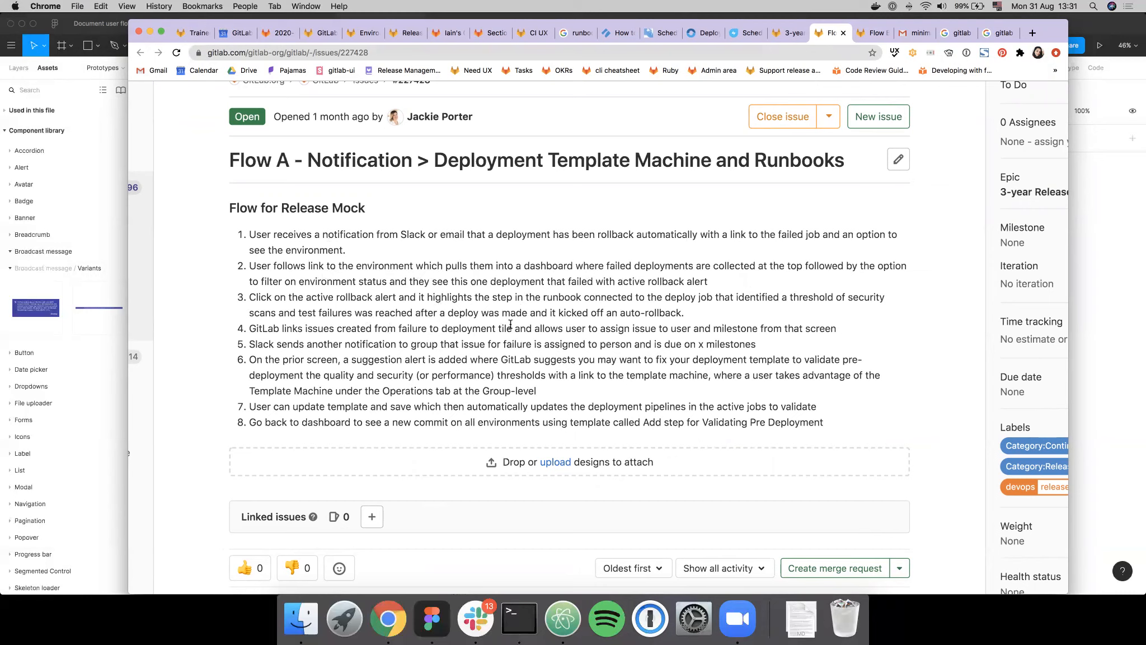
pyautogui.moveTo(346, 250); pyautogui.dragTo(257, 247)
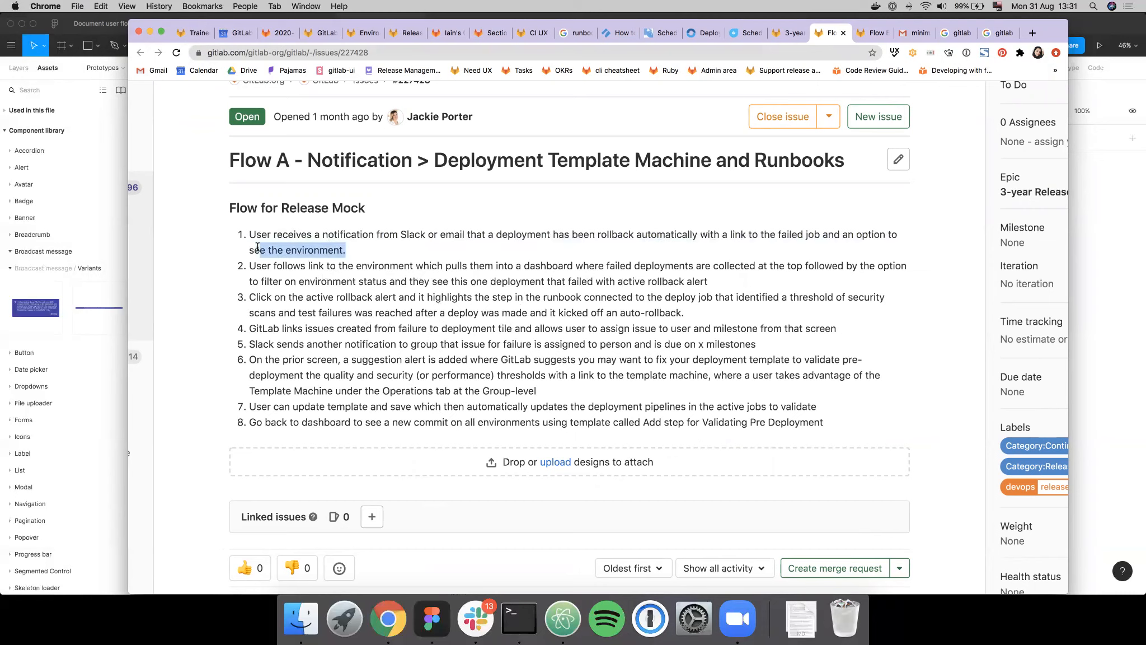
pyautogui.click(287, 247)
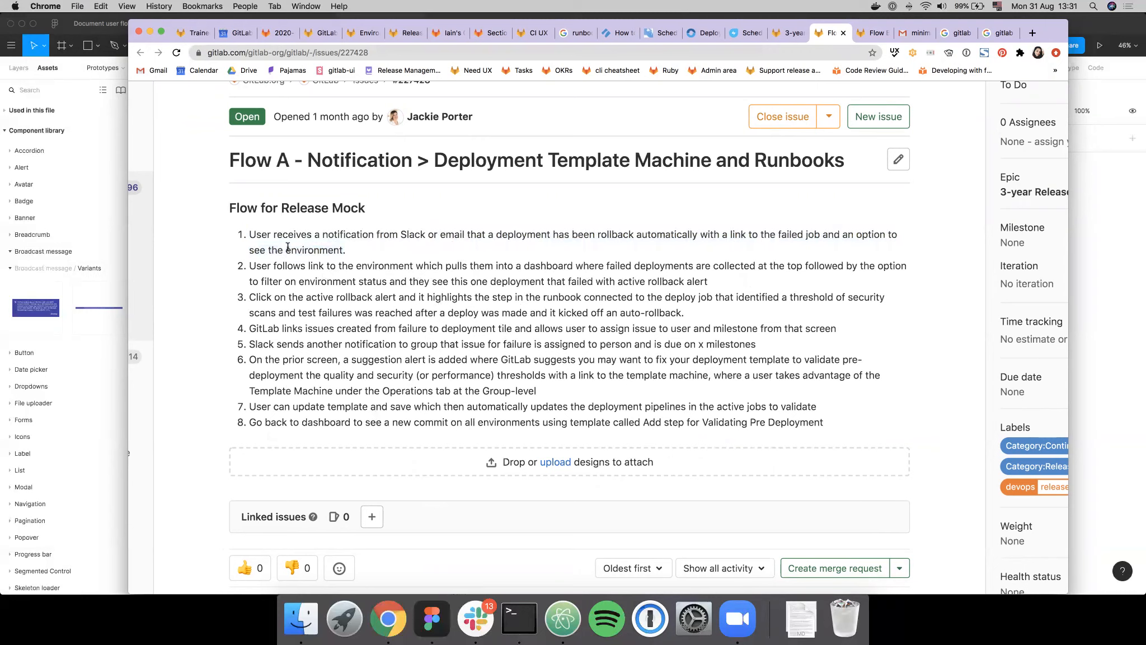
pyautogui.moveTo(583, 264); pyautogui.dragTo(501, 266)
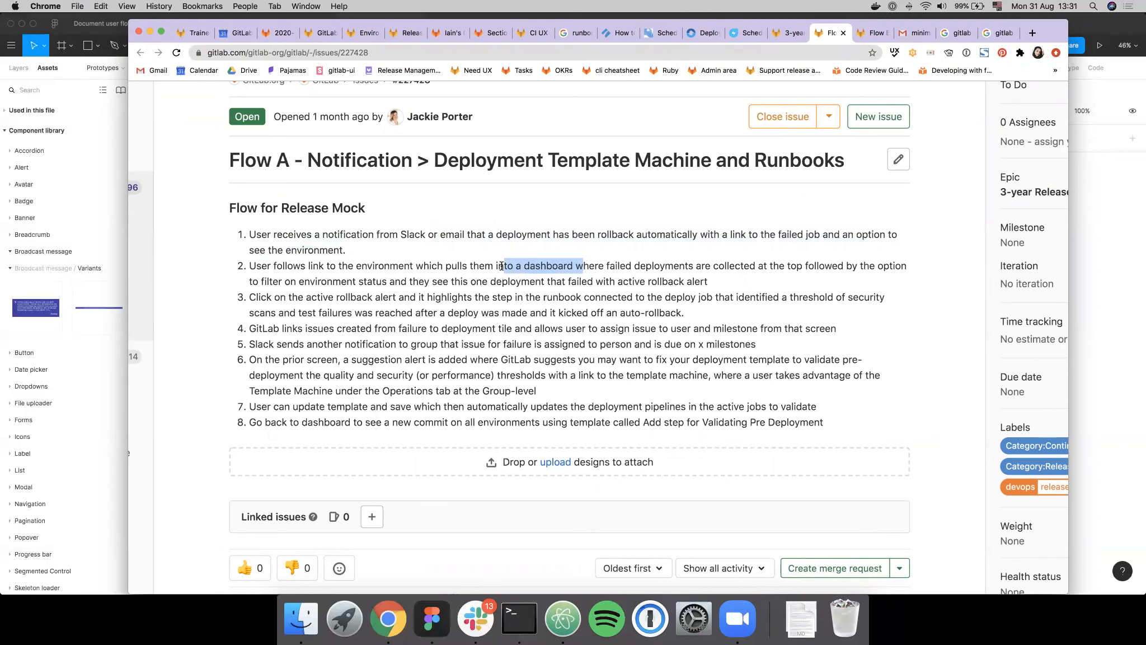
pyautogui.click(581, 260)
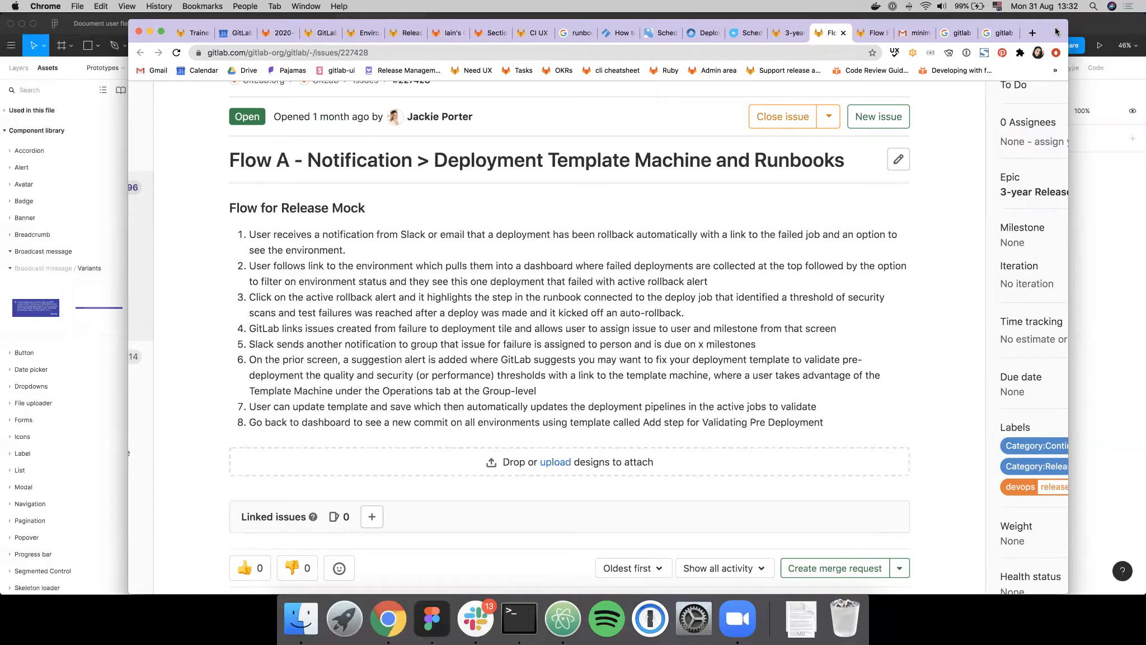
pyautogui.moveTo(1054, 31); pyautogui.dragTo(1145, 33)
pyautogui.click(530, 240)
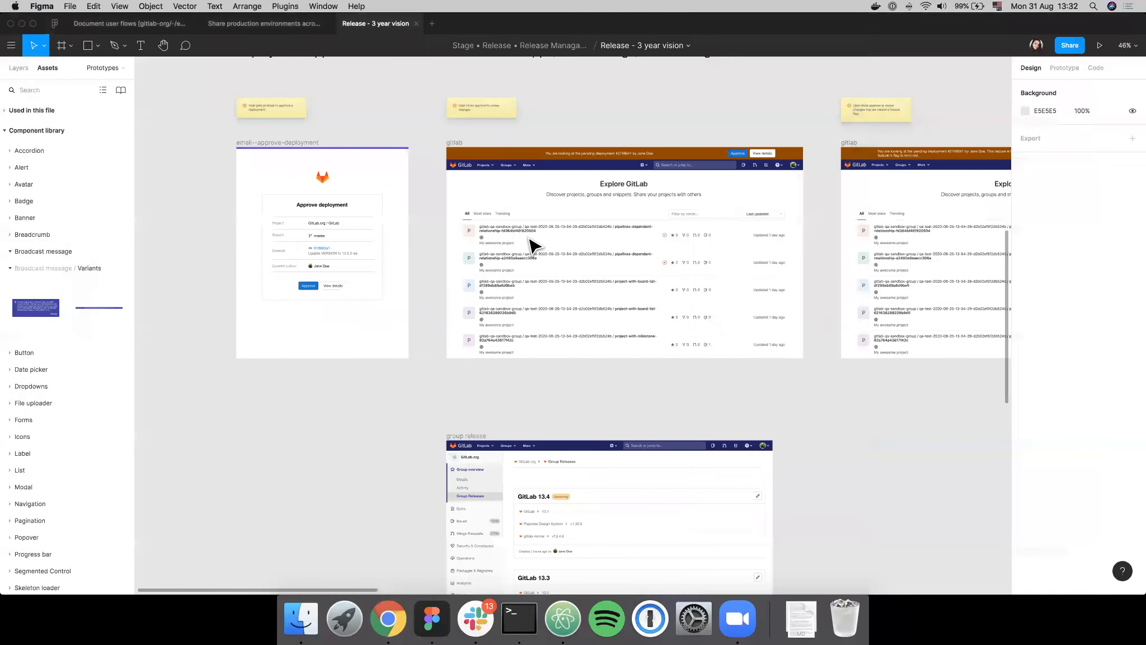
# - Show the file's pages, look over the sticky notes in Frame 1 of the Ideation page, and return to the Prototypes page
pyautogui.click(24, 70)
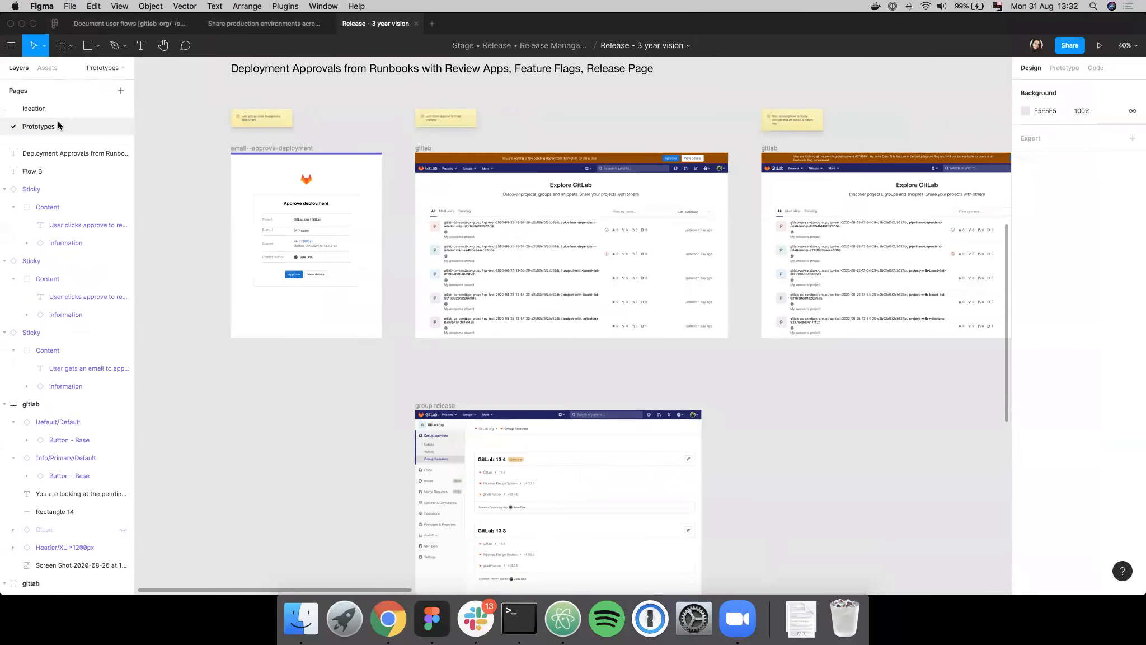
pyautogui.click(97, 115)
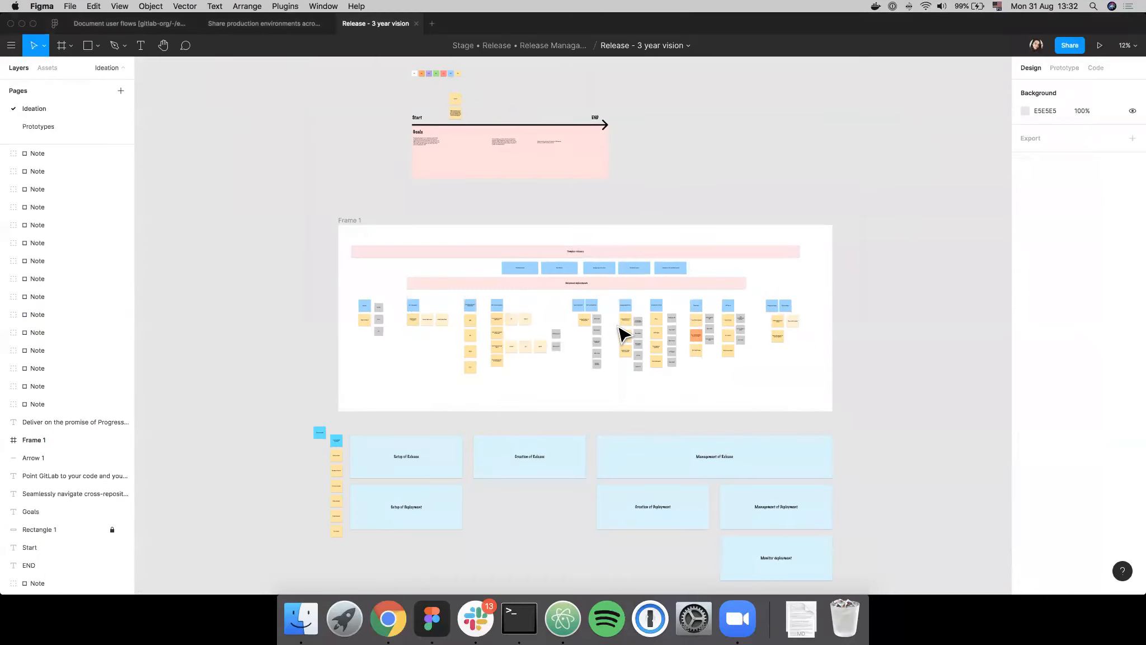
pyautogui.scroll(5, 622, 328)
pyautogui.scroll(2, 559, 428)
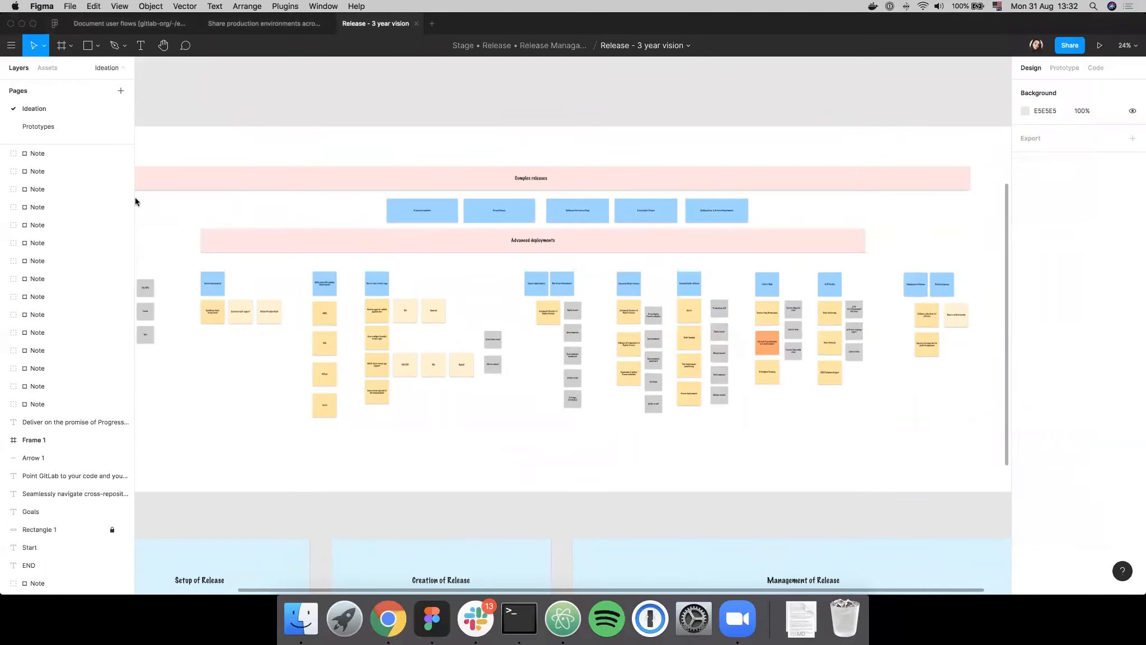
pyautogui.click(46, 127)
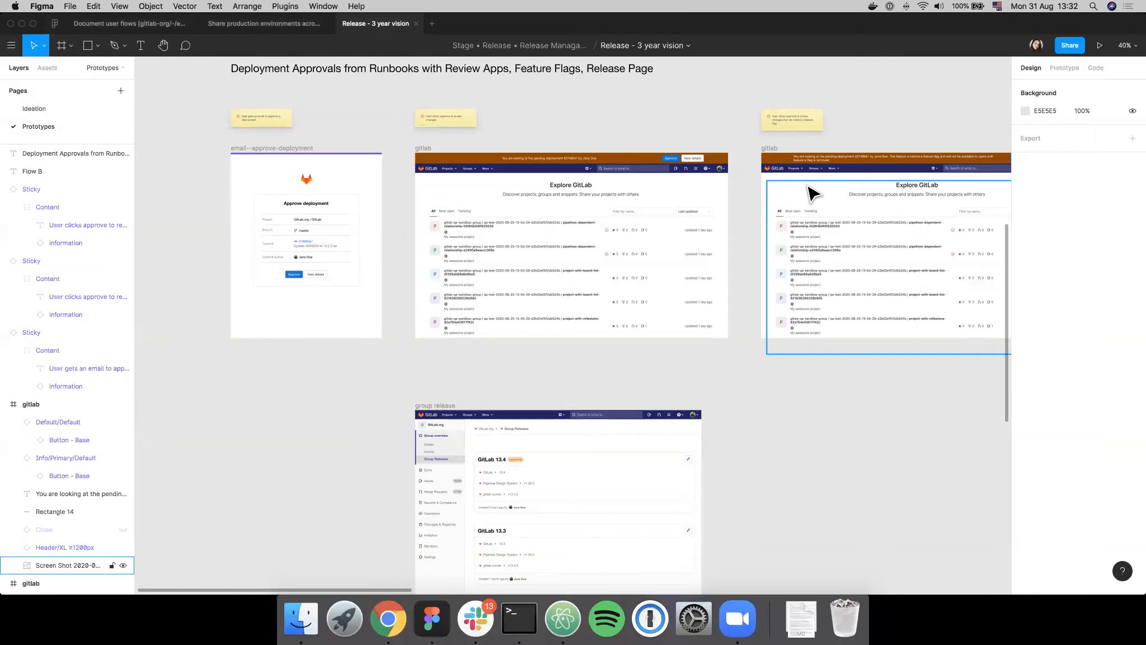
pyautogui.hscroll(2, 808, 189)
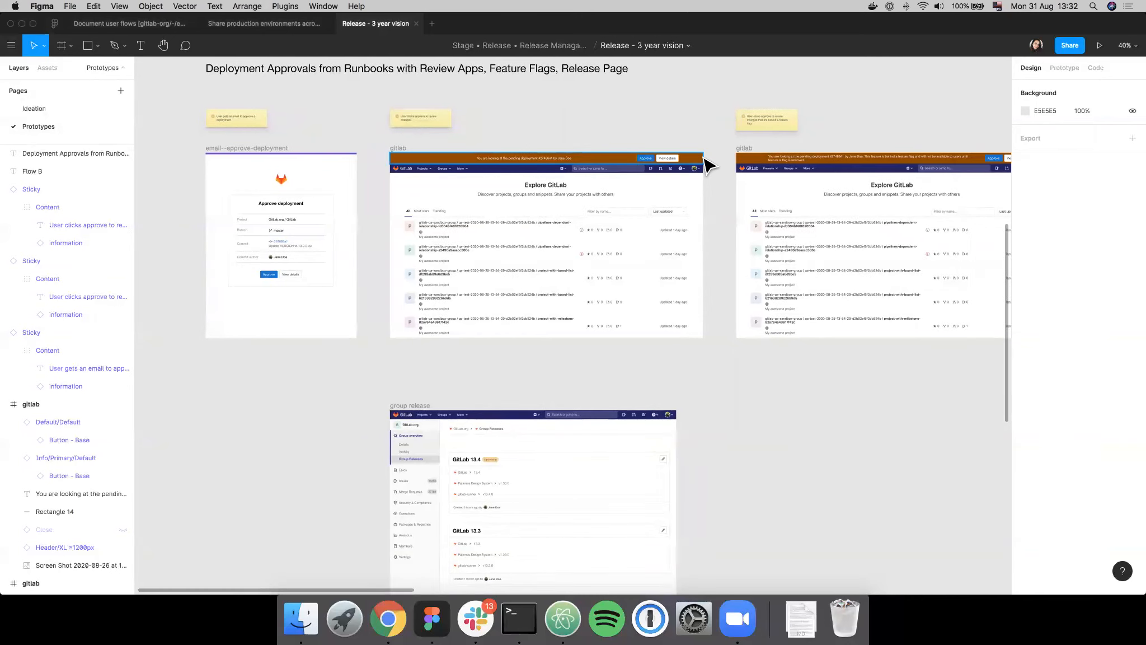
# - Inspect the deployment and deploy freeze notes on the Ideation page up close, and return to Flow B on the Prototypes page
pyautogui.click(32, 107)
pyautogui.scroll(5, 591, 350)
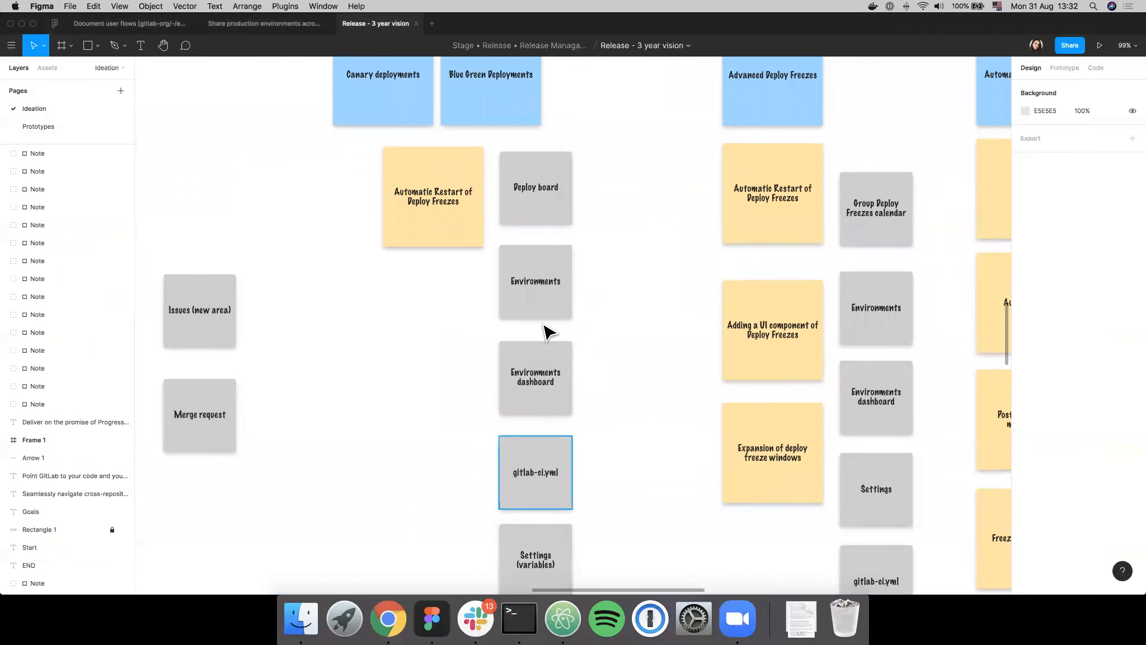
pyautogui.click(52, 126)
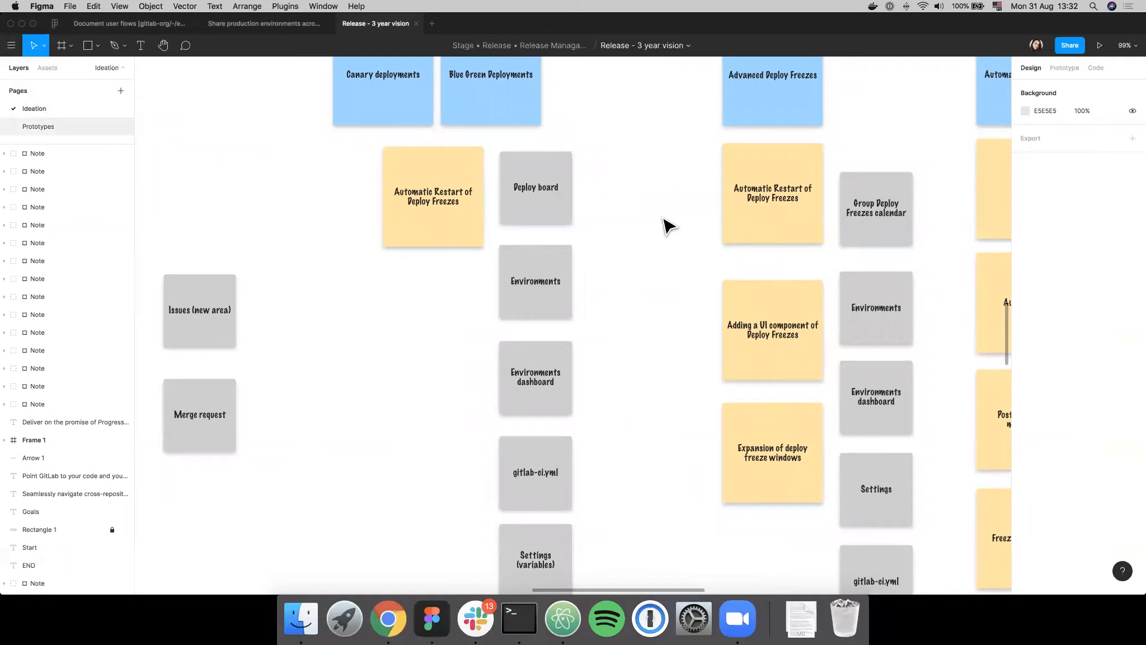
pyautogui.scroll(-3, 803, 367)
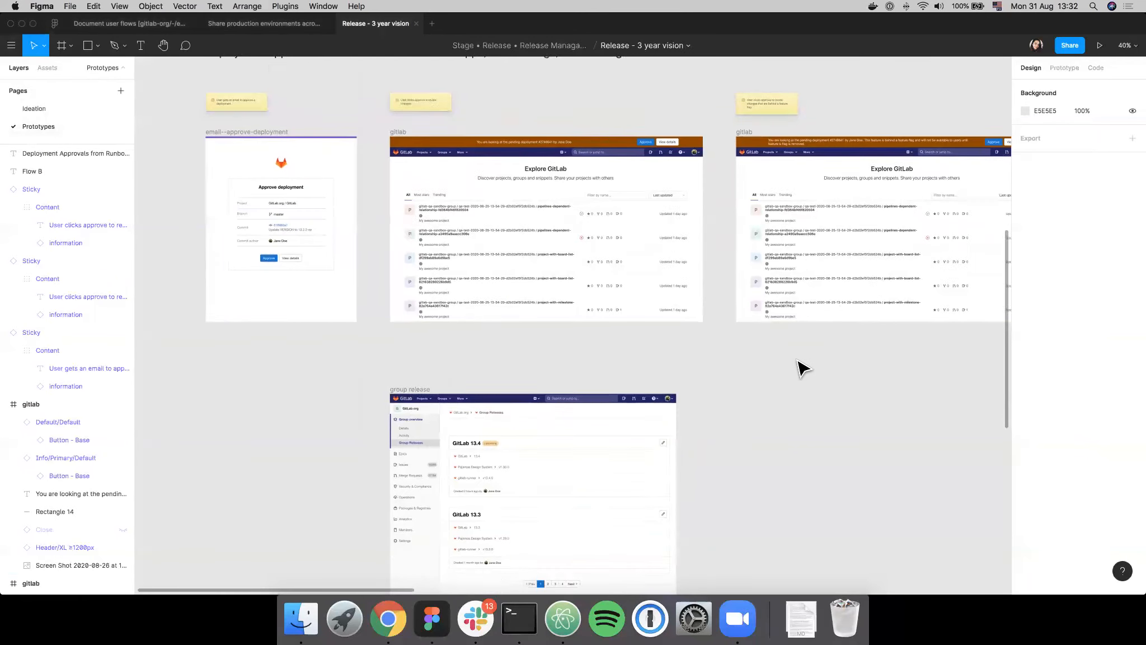
pyautogui.scroll(4, 803, 367)
pyautogui.hscroll(2, 803, 367)
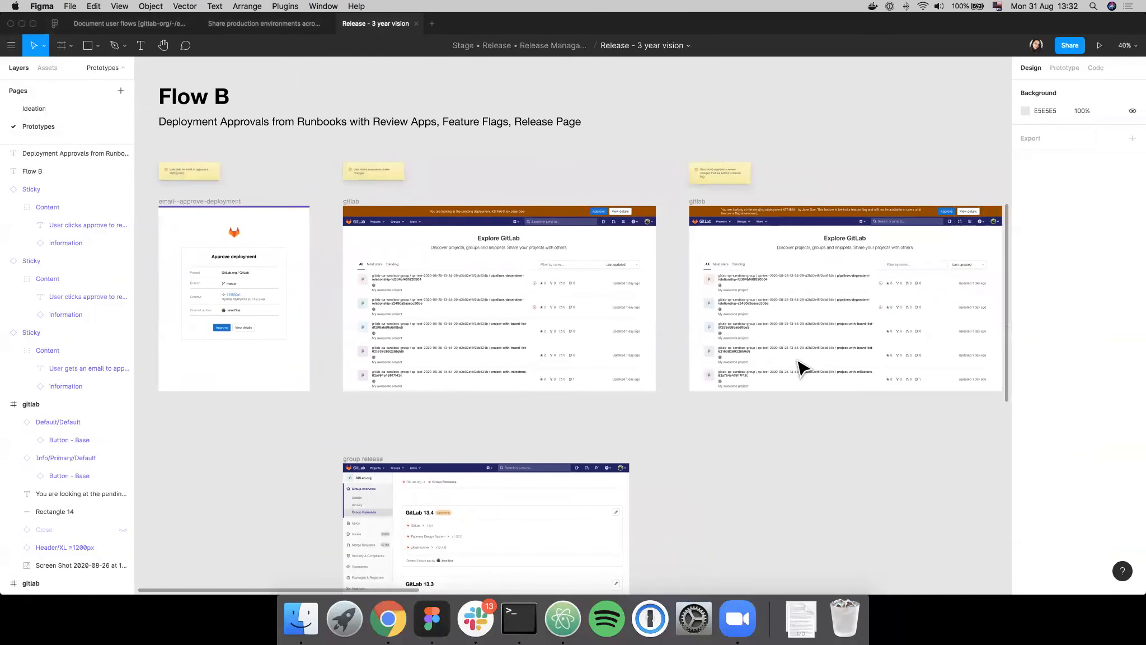
pyautogui.press('super+backslash')
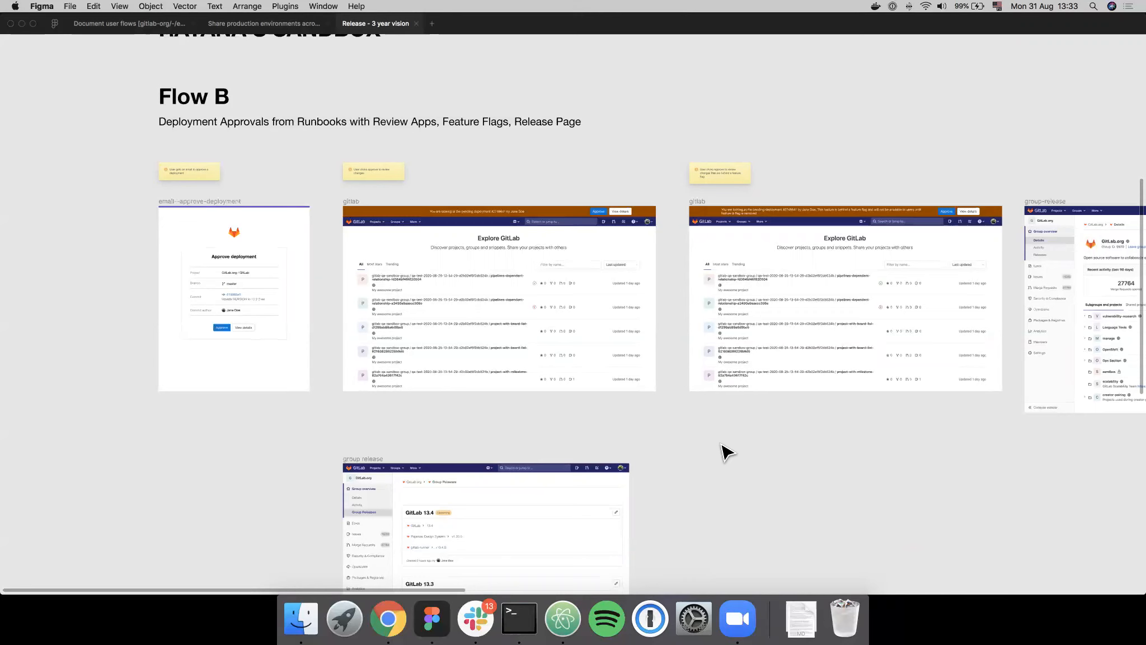
pyautogui.press('super+backslash')
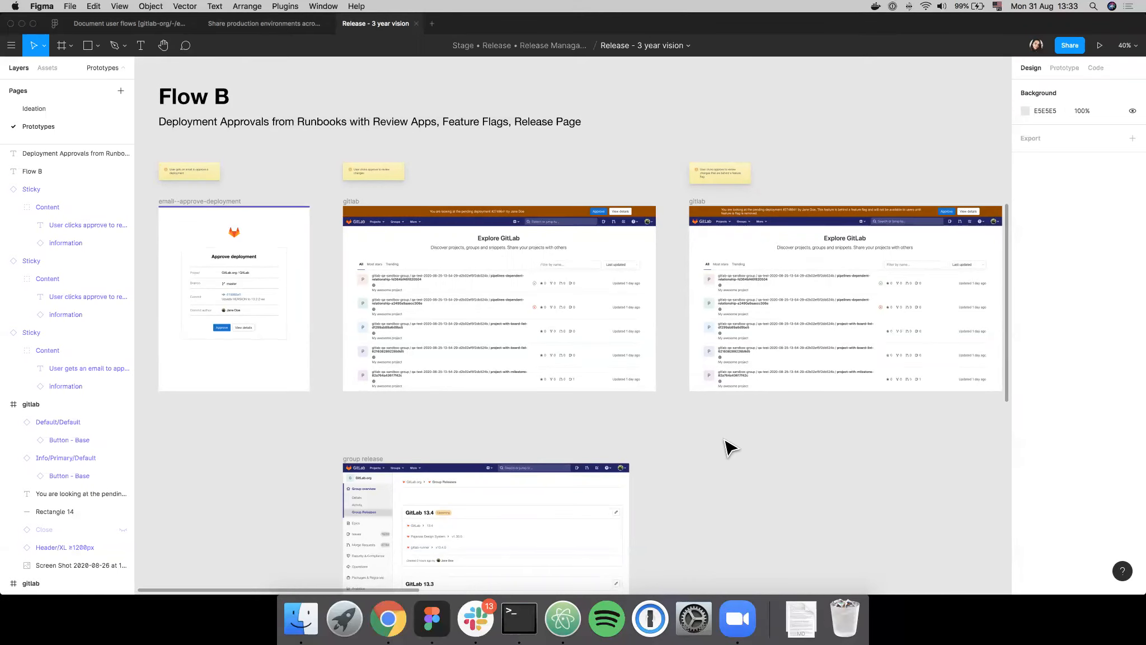
pyautogui.hscroll(10, 727, 447)
pyautogui.hscroll(2, 730, 448)
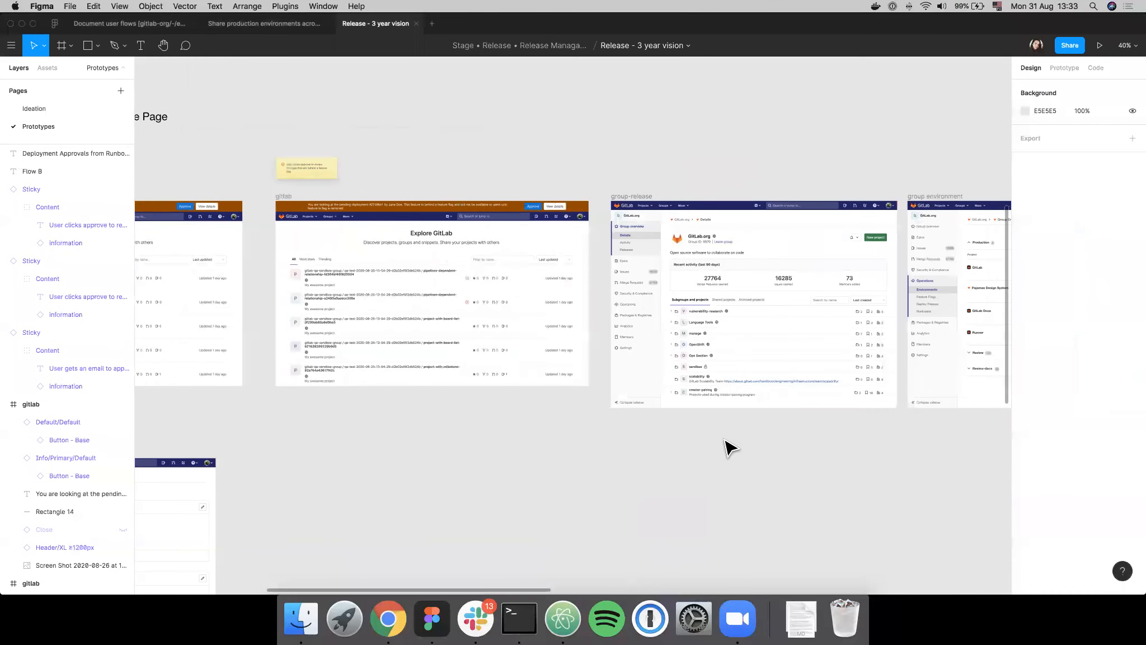
pyautogui.hscroll(-10, 727, 448)
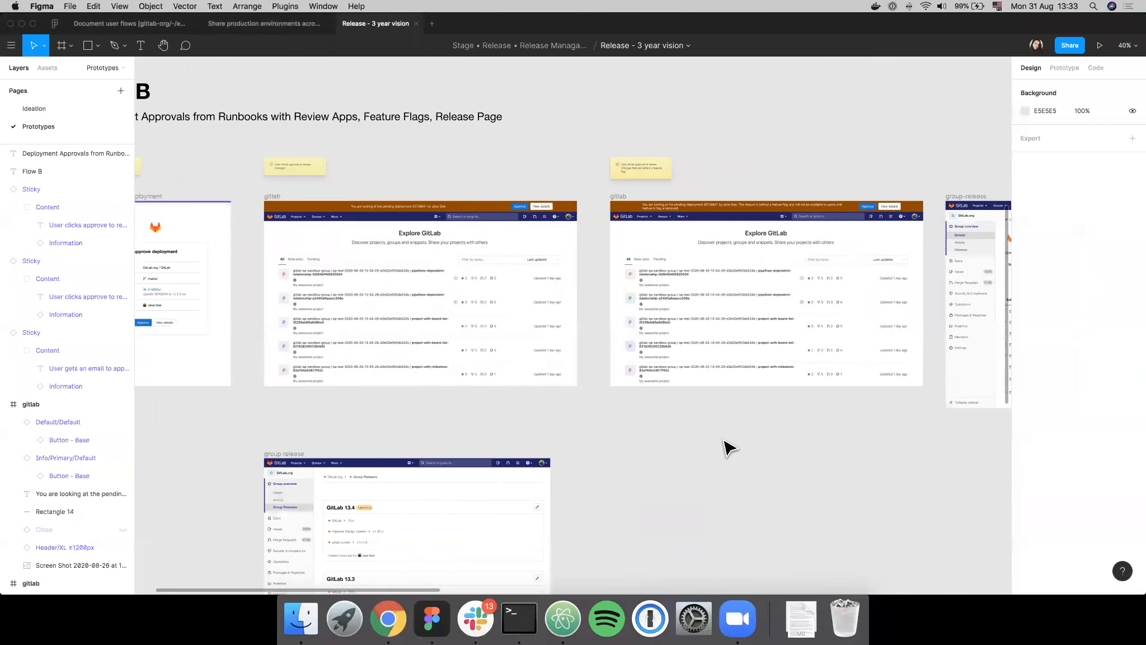
# - Show the comments on the Prototypes page and look over the Flow B frames and the second sandbox's feature flag frames below them
pyautogui.click(189, 46)
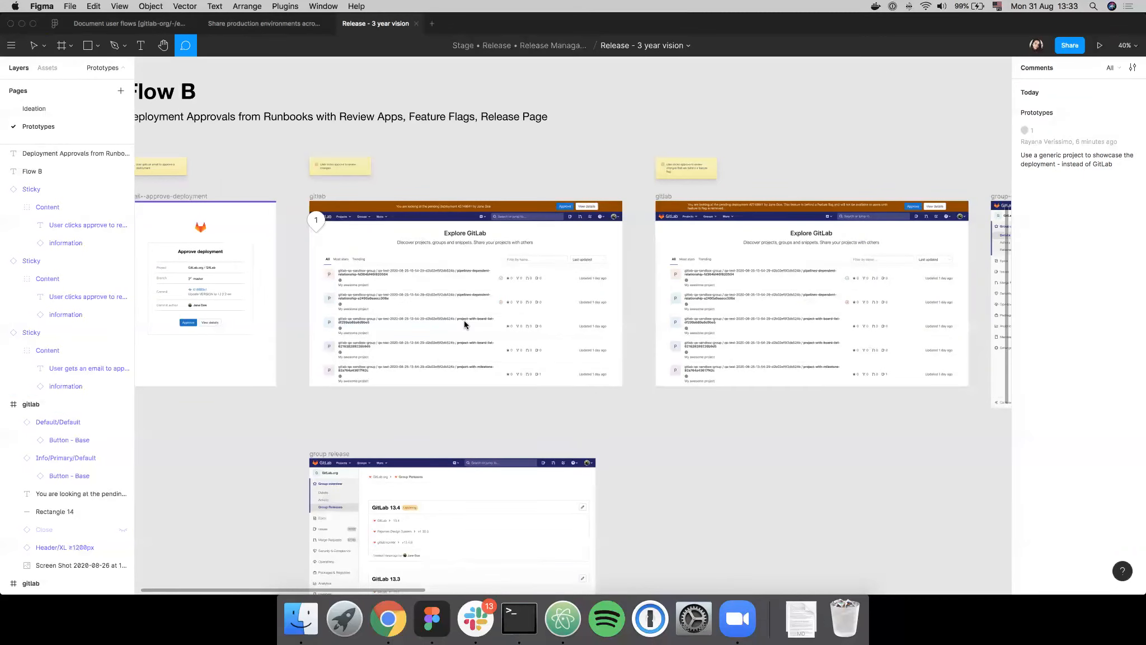
pyautogui.scroll(-3, 709, 421)
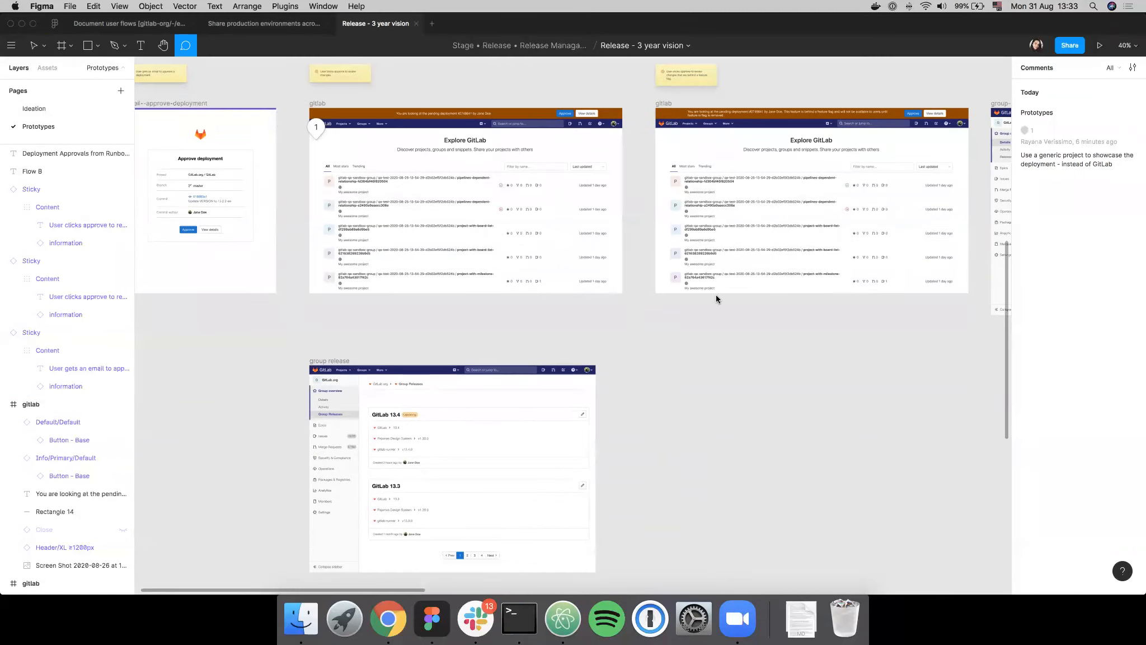
pyautogui.scroll(-5, 715, 294)
pyautogui.hscroll(5, 715, 294)
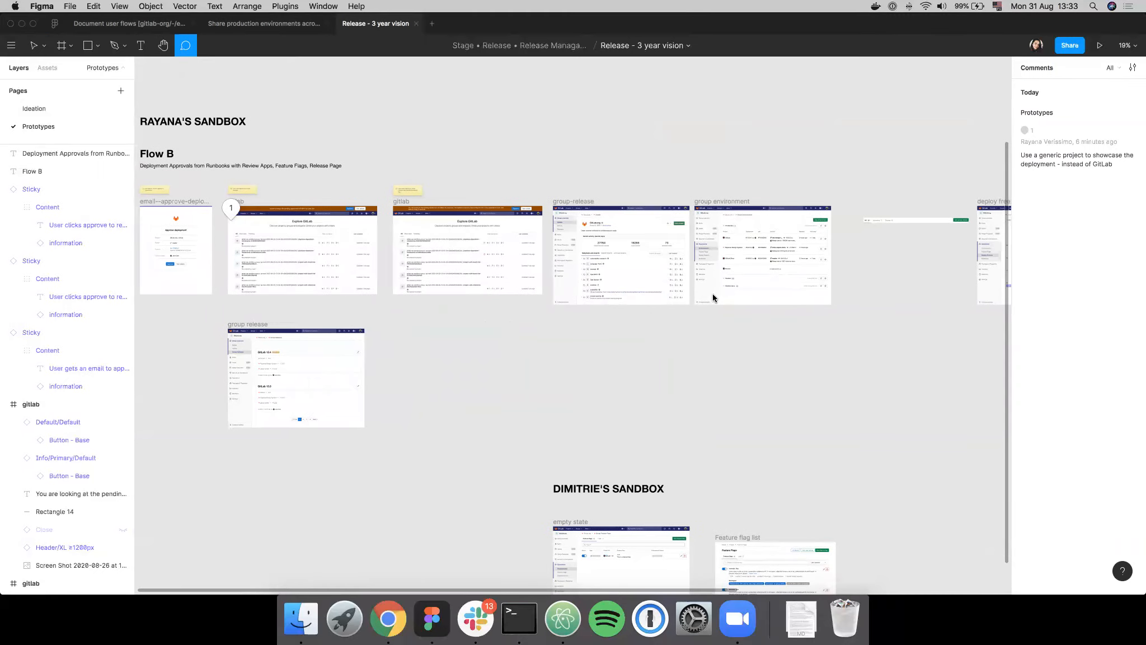
pyautogui.scroll(-3, 713, 294)
pyautogui.scroll(4, 712, 294)
pyautogui.scroll(-3, 713, 294)
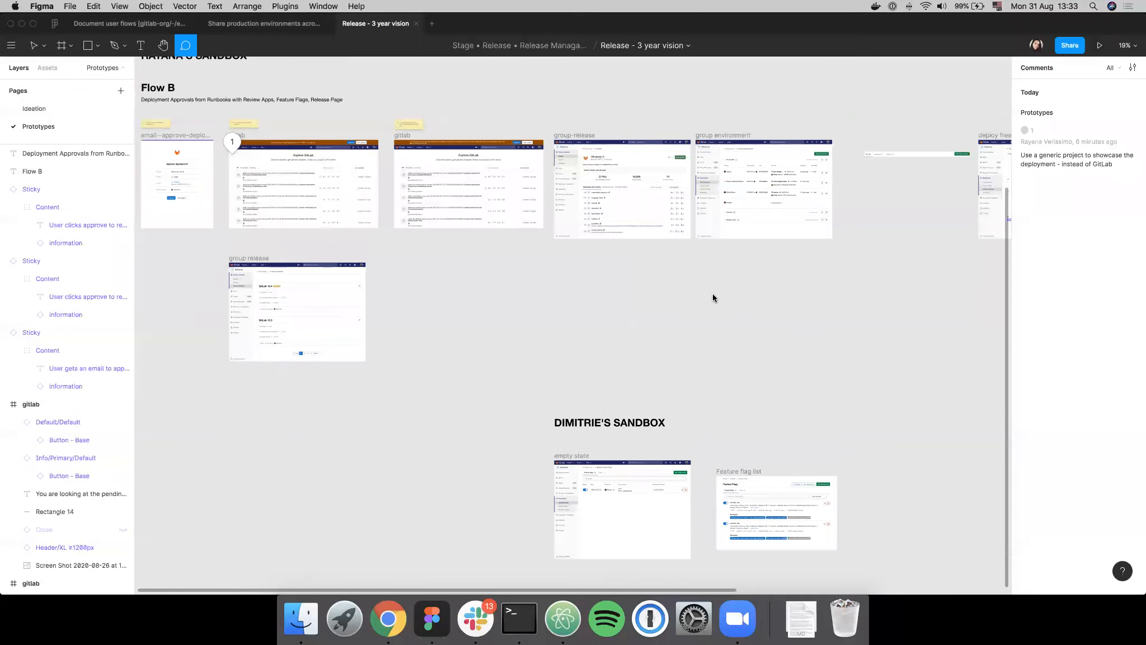
pyautogui.scroll(2, 713, 297)
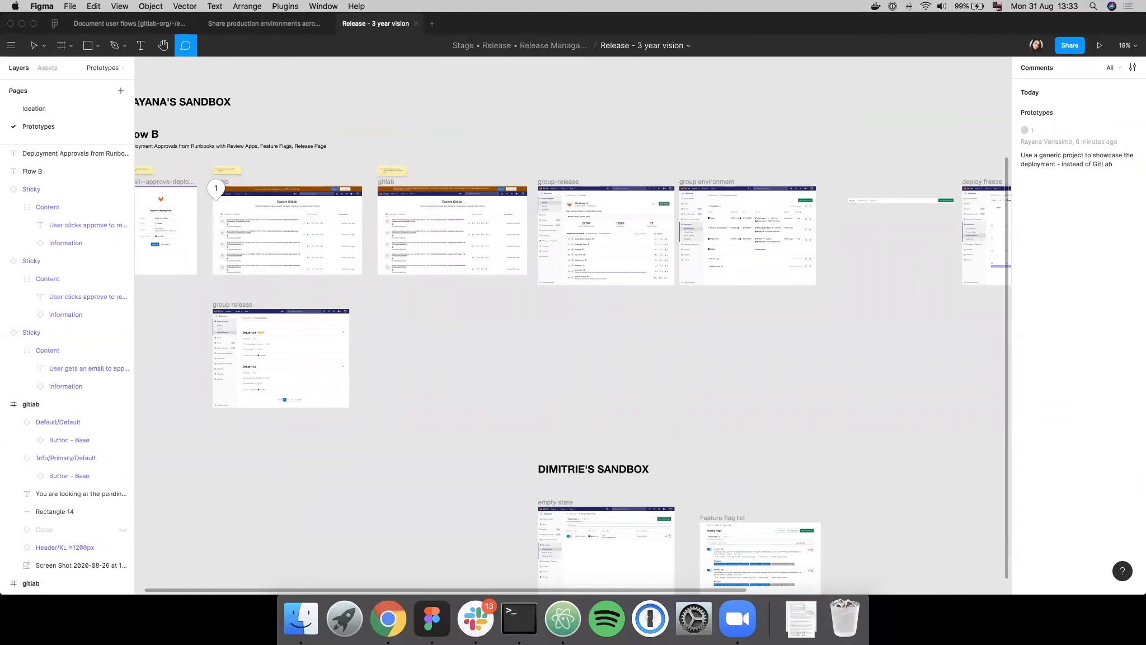